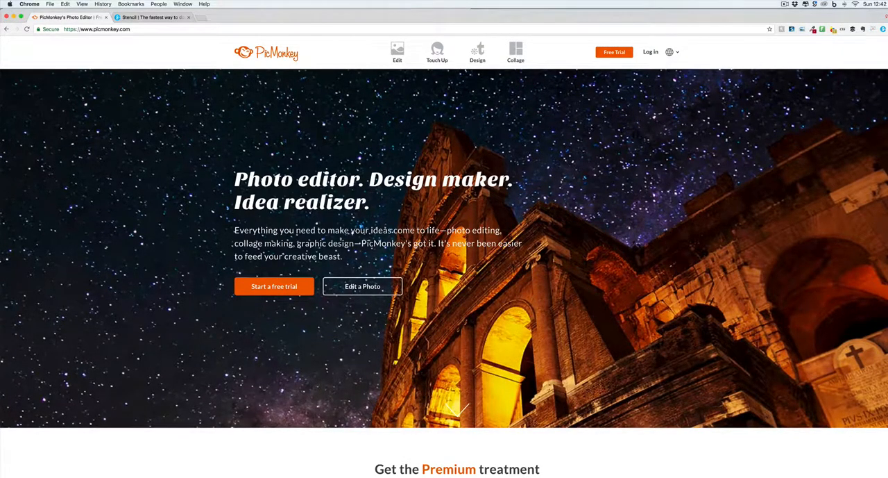
# Look over the PicMonkey and Stencil home pages.
pyautogui.scroll(-1, 444, 270)
pyautogui.click(159, 20)
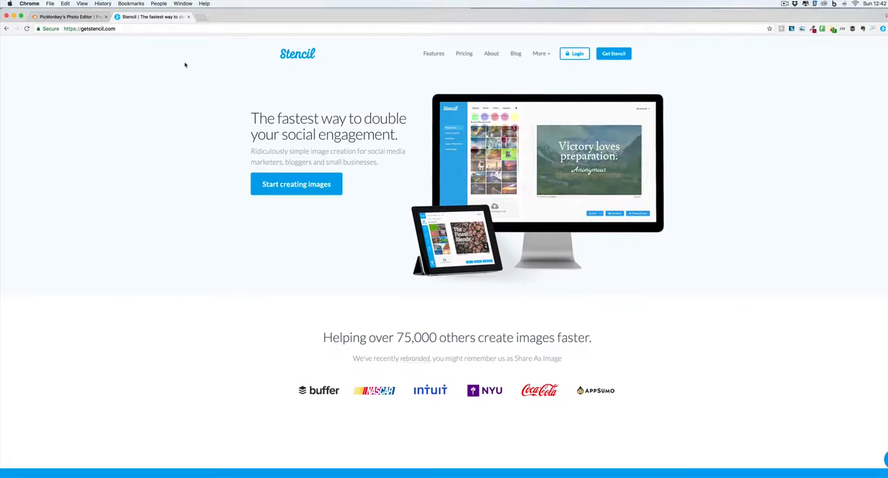
pyautogui.click(74, 17)
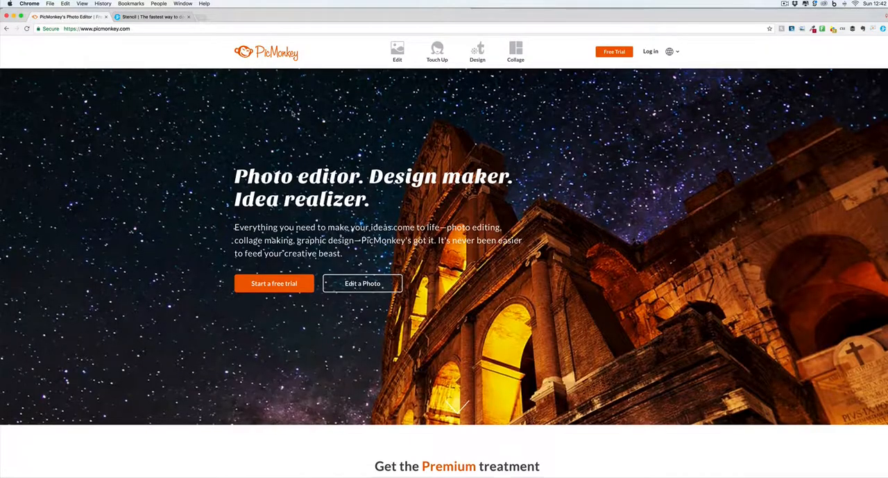
pyautogui.scroll(-10, 291, 113)
pyautogui.scroll(-8, 292, 113)
pyautogui.scroll(12, 292, 113)
pyautogui.scroll(5, 293, 113)
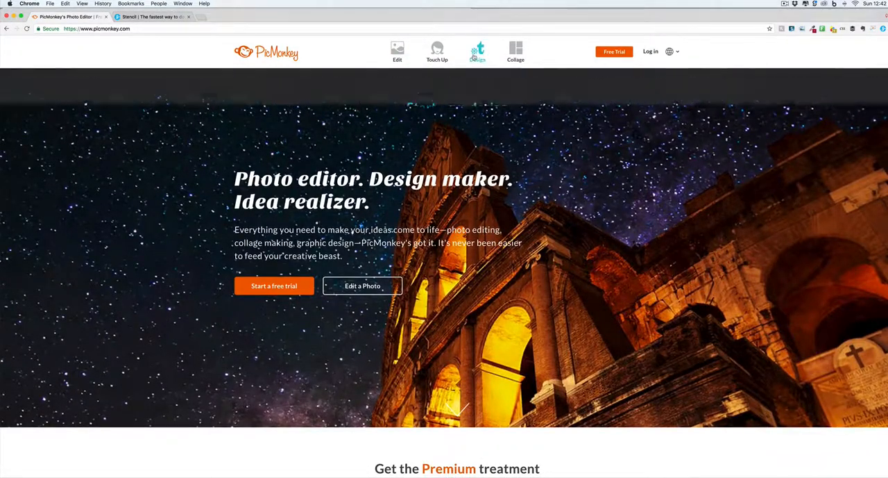
# Filter the design templates by the Instagram tag and open the blank Instagram Profile template.
pyautogui.moveTo(474, 55)
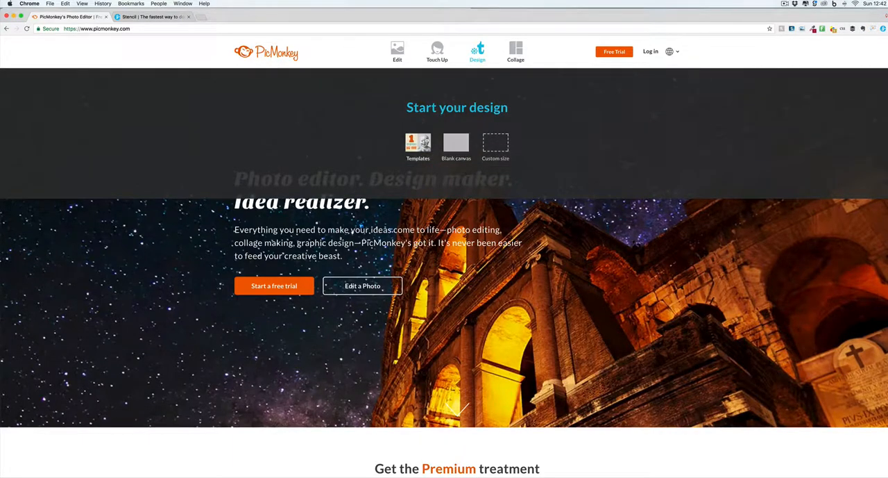
pyautogui.click(418, 144)
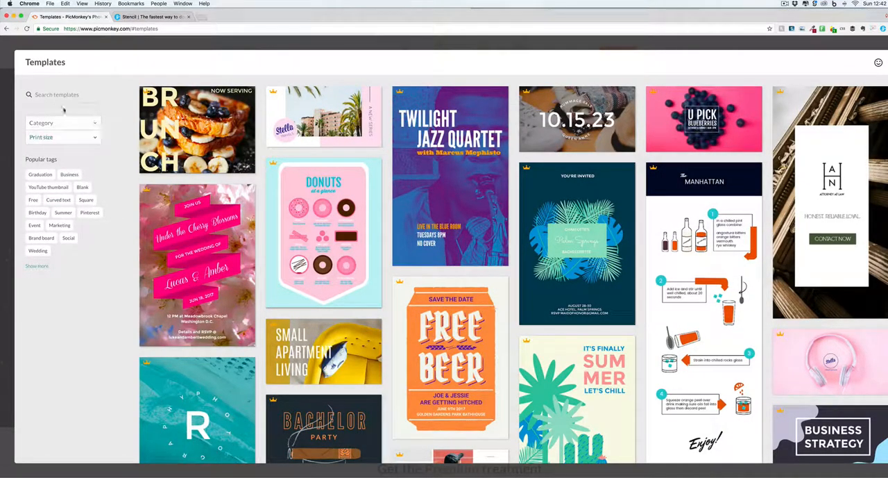
pyautogui.write('insta')
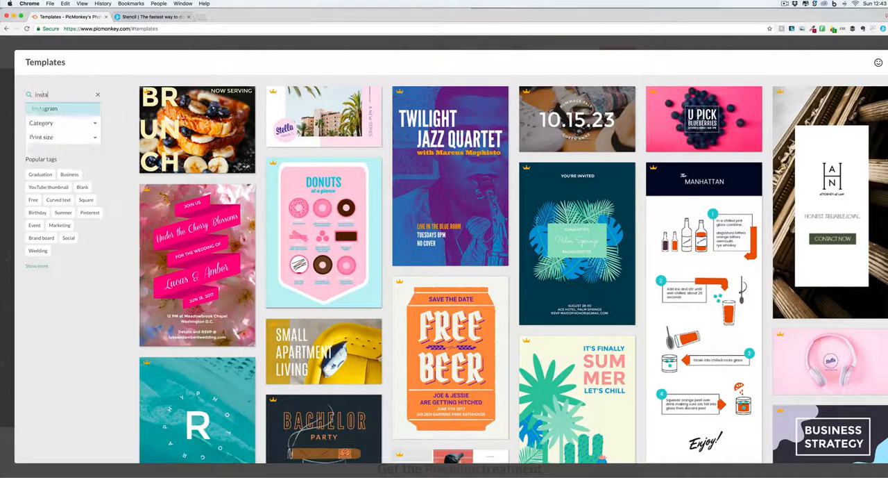
pyautogui.click(46, 109)
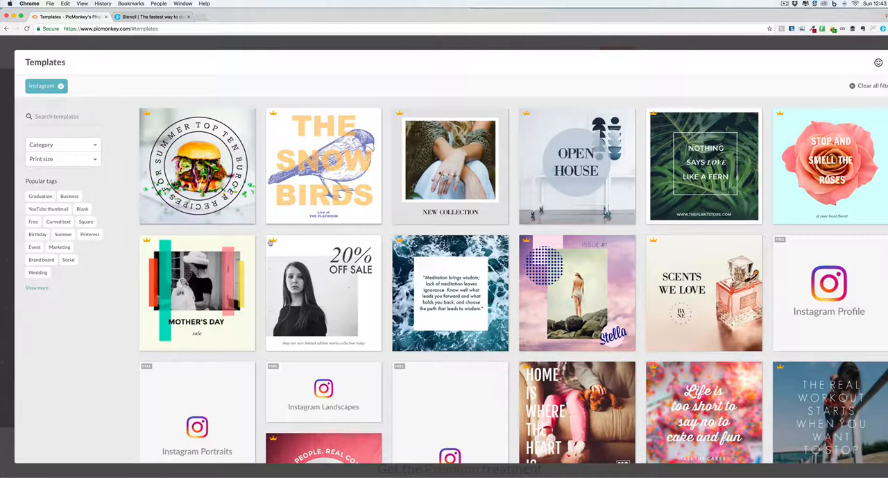
pyautogui.scroll(-2, 442, 277)
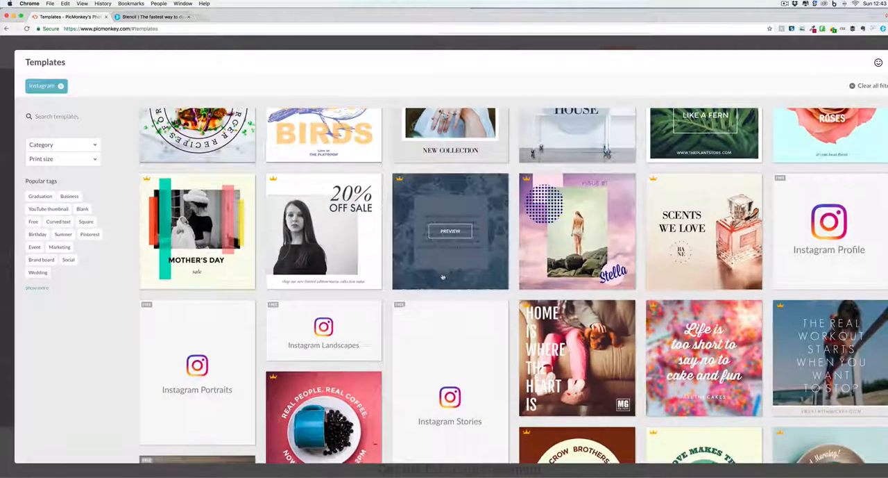
pyautogui.click(830, 236)
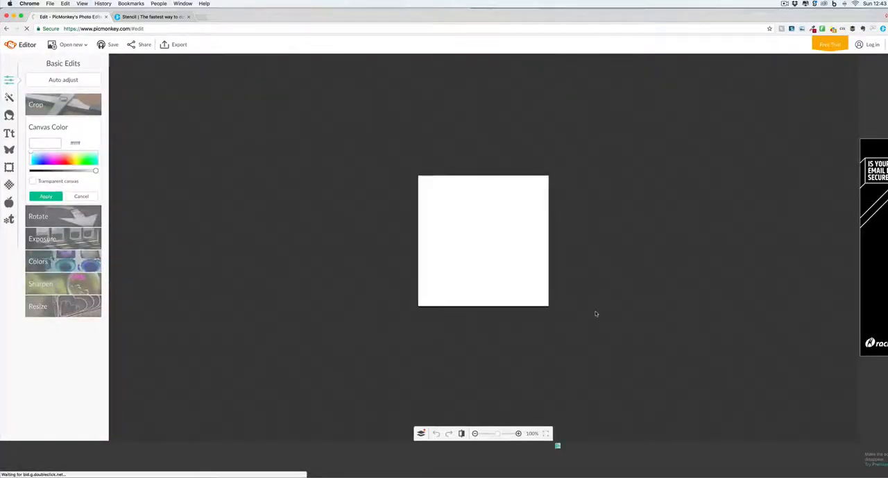
pyautogui.moveTo(498, 433); pyautogui.dragTo(505, 433)
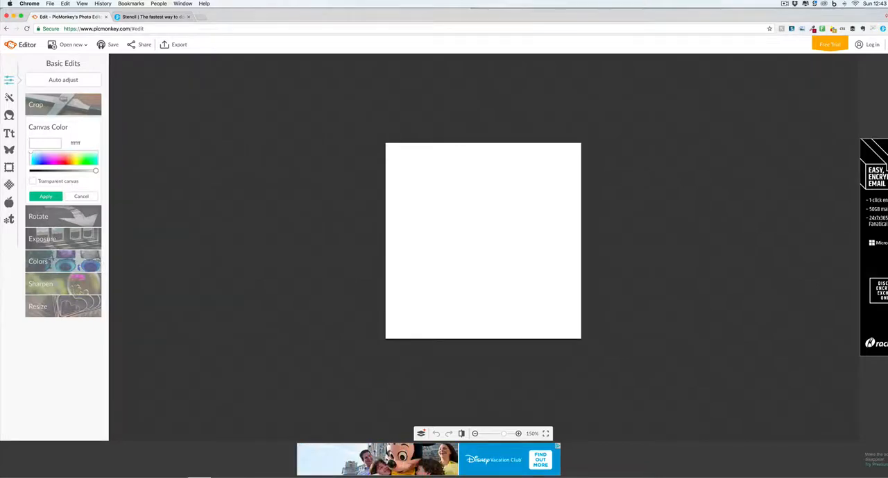
pyautogui.click(200, 476)
pyautogui.moveTo(270, 150); pyautogui.dragTo(0, 129)
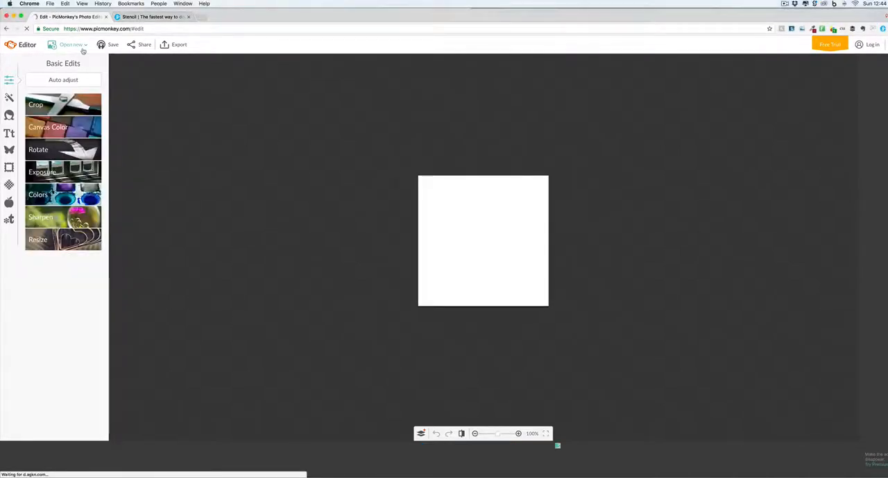
# Open the image "Screen Shot 2017-07-08 at 3.02.09 PM" from the computer's Desktop folder in the editor.
pyautogui.click(81, 46)
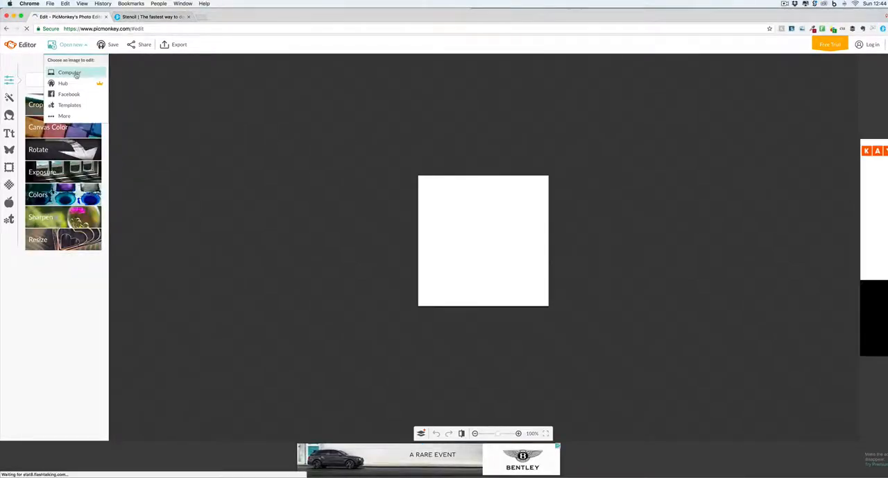
pyautogui.click(77, 74)
pyautogui.moveTo(461, 53); pyautogui.dragTo(461, 134)
pyautogui.click(444, 125)
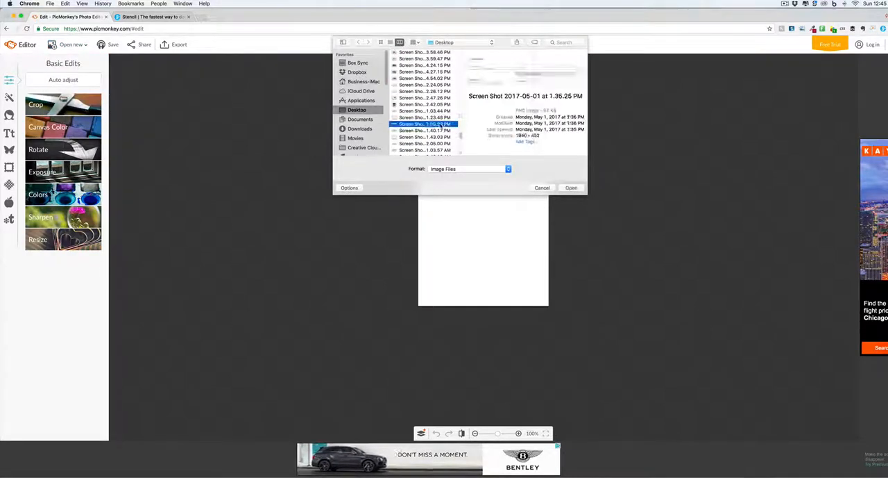
pyautogui.scroll(-3, 443, 139)
pyautogui.click(441, 142)
pyautogui.scroll(-3, 442, 145)
pyautogui.click(433, 138)
pyautogui.scroll(-4, 428, 131)
pyautogui.click(422, 124)
pyautogui.scroll(-5, 422, 124)
pyautogui.click(422, 124)
pyautogui.click(419, 96)
pyautogui.click(419, 87)
pyautogui.press('Up')
pyautogui.press('Up')
pyautogui.press('Up')
pyautogui.press('Up')
pyautogui.press('Up')
pyautogui.press('Up')
pyautogui.press('Up')
pyautogui.press('Up')
pyautogui.press('Up')
pyautogui.press('Up')
pyautogui.press('Up')
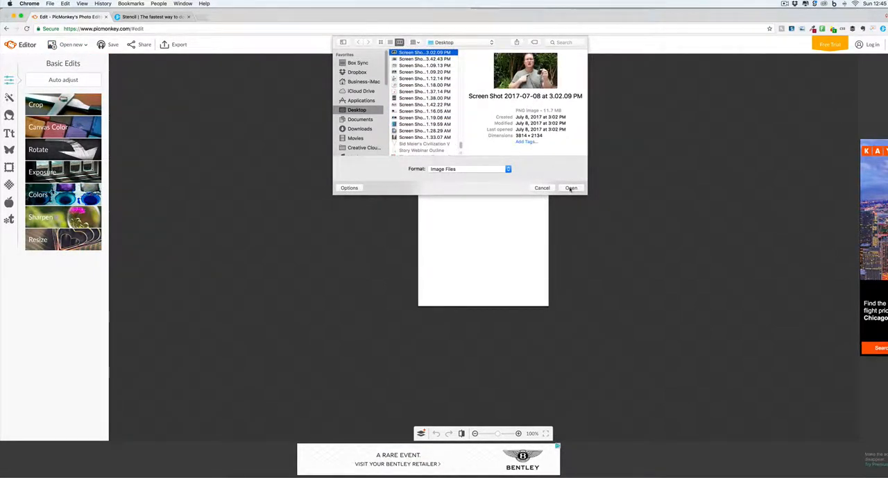
pyautogui.click(571, 188)
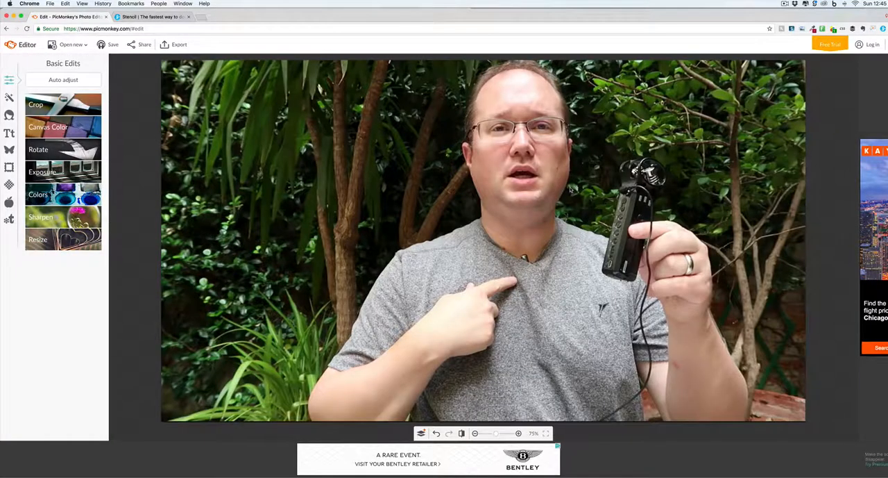
# Crop the photo to square proportions and apply the crop.
pyautogui.click(59, 109)
pyautogui.click(77, 120)
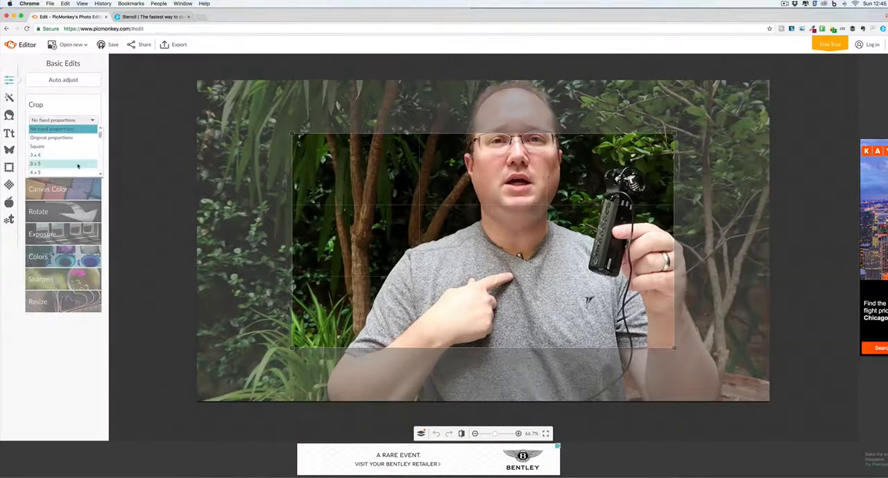
pyautogui.click(69, 147)
pyautogui.click(46, 169)
# Look through the Blemish Fix and Airbrush touch-up options and the text tool.
pyautogui.click(9, 115)
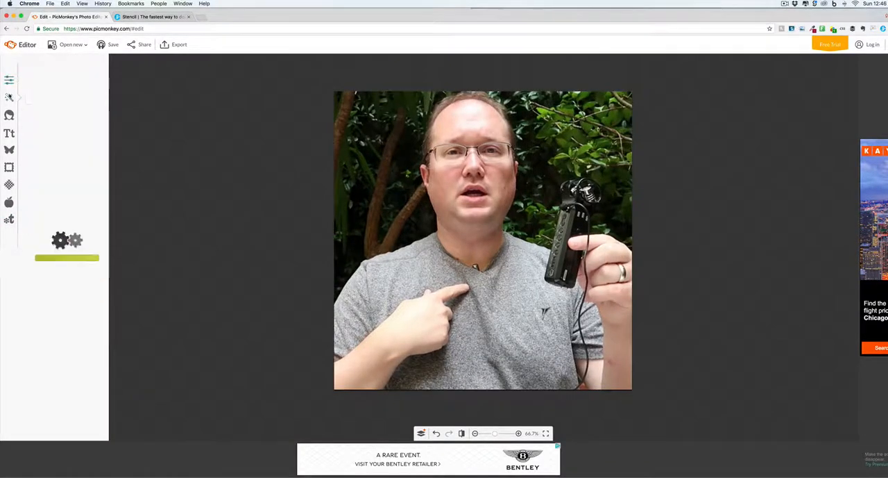
pyautogui.click(45, 95)
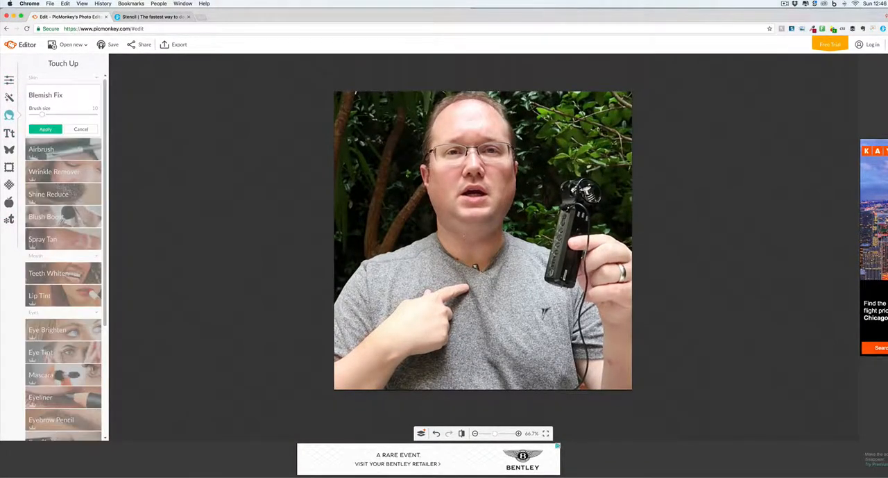
pyautogui.click(41, 149)
pyautogui.click(45, 183)
pyautogui.click(10, 132)
pyautogui.click(505, 256)
# Add a dark green rectangle overlay, stretch it into a wide band across the upper chest, and make it slightly transparent.
pyautogui.click(9, 150)
pyautogui.click(44, 116)
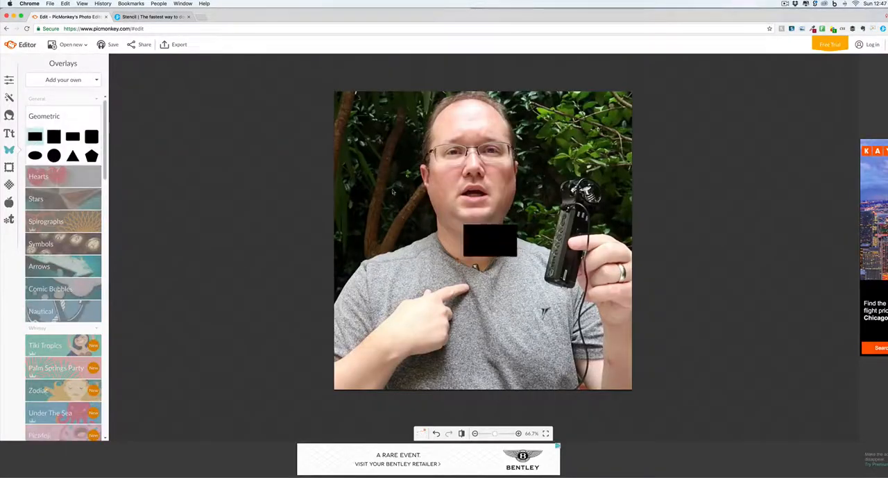
pyautogui.click(36, 137)
pyautogui.click(802, 135)
pyautogui.click(815, 176)
pyautogui.click(801, 123)
pyautogui.click(816, 163)
pyautogui.click(801, 122)
pyautogui.moveTo(496, 235); pyautogui.dragTo(540, 283)
pyautogui.moveTo(774, 153); pyautogui.dragTo(786, 153)
# Add a narrower black rectangle directly below the green band and fade it slightly.
pyautogui.click(35, 137)
pyautogui.moveTo(440, 266); pyautogui.dragTo(540, 320)
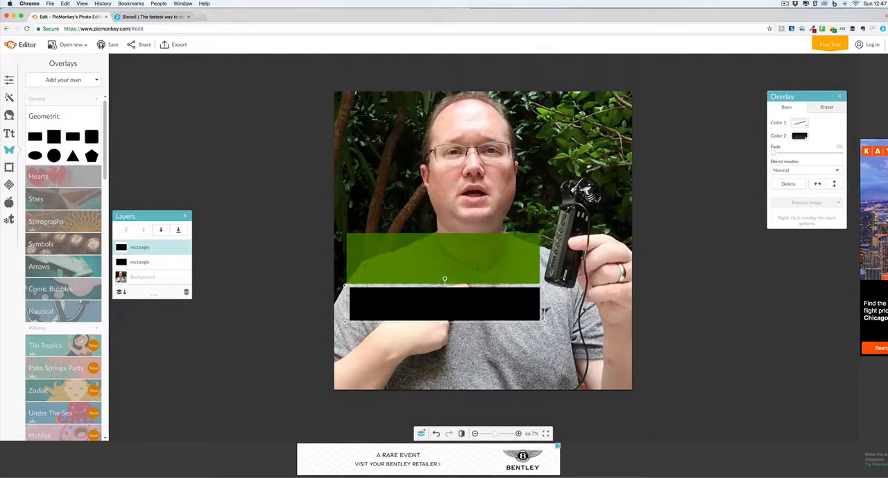
pyautogui.moveTo(774, 153); pyautogui.dragTo(786, 152)
pyautogui.click(701, 230)
# Add the text "INSTAGRAM" in Arial at size 109 and place it on the green band.
pyautogui.click(9, 132)
pyautogui.rightClick(52, 211)
pyautogui.click(276, 237)
pyautogui.click(37, 211)
pyautogui.click(63, 80)
pyautogui.moveTo(492, 226); pyautogui.dragTo(354, 251)
pyautogui.click(432, 262)
pyautogui.write('INSTAGRAM')
pyautogui.moveTo(792, 190); pyautogui.dragTo(797, 190)
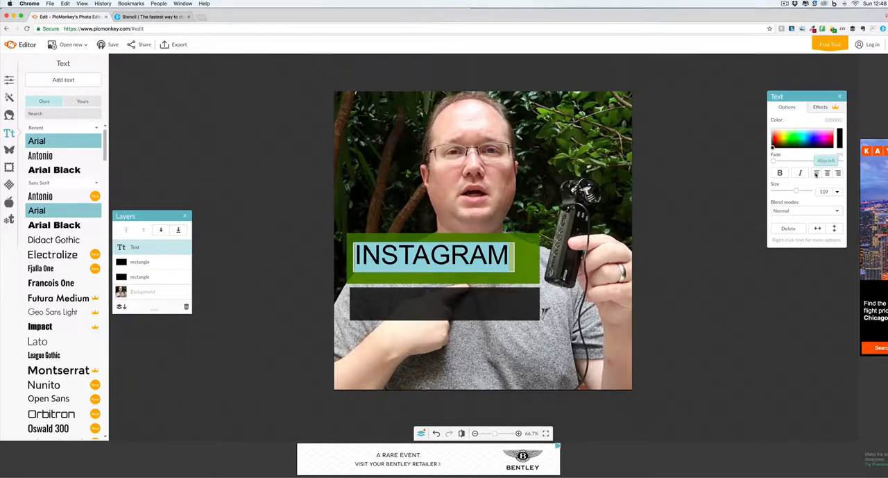
pyautogui.moveTo(409, 256); pyautogui.dragTo(410, 259)
# Add the text "POST" in Arial on the black band, enlarge it, and colour it green.
pyautogui.click(63, 80)
pyautogui.moveTo(466, 242); pyautogui.dragTo(422, 306)
pyautogui.click(421, 306)
pyautogui.write('POST')
pyautogui.doubleClick(422, 305)
pyautogui.click(789, 142)
pyautogui.moveTo(792, 190); pyautogui.dragTo(798, 190)
pyautogui.moveTo(407, 301); pyautogui.dragTo(401, 302)
pyautogui.click(791, 144)
pyautogui.click(786, 135)
# Refine the size and position of "POST" and extend the black band's left edge toward the green band's edge.
pyautogui.click(776, 301)
pyautogui.click(499, 300)
pyautogui.moveTo(792, 191); pyautogui.dragTo(795, 191)
pyautogui.moveTo(394, 300); pyautogui.dragTo(394, 303)
pyautogui.click(532, 309)
pyautogui.moveTo(349, 287); pyautogui.dragTo(347, 288)
pyautogui.click(731, 347)
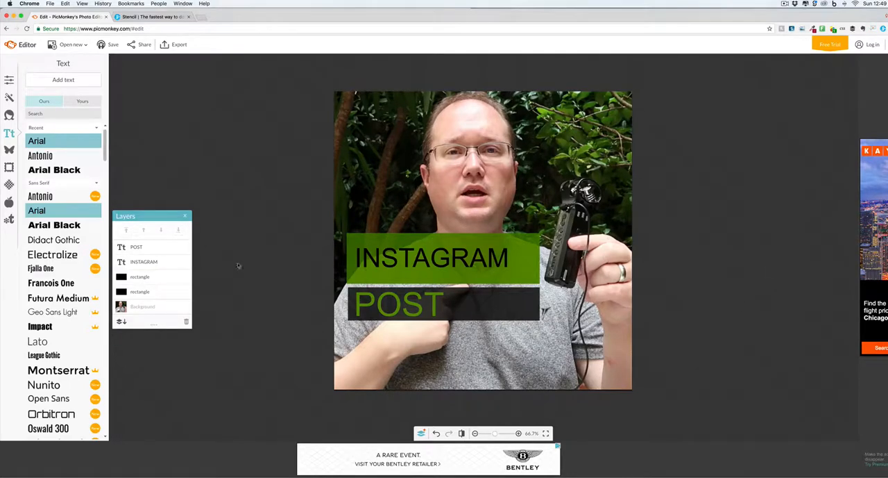
# Browse the heart, spirograph and star overlays and add the second basic star to the image.
pyautogui.click(9, 150)
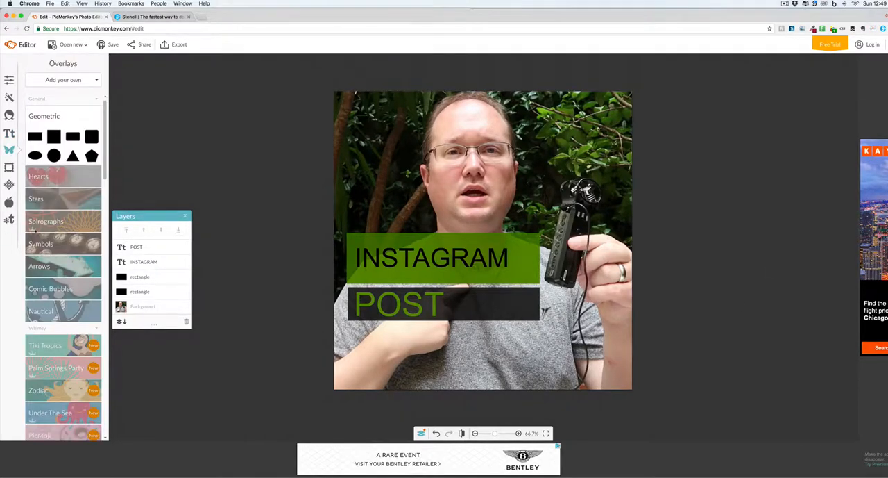
pyautogui.click(48, 176)
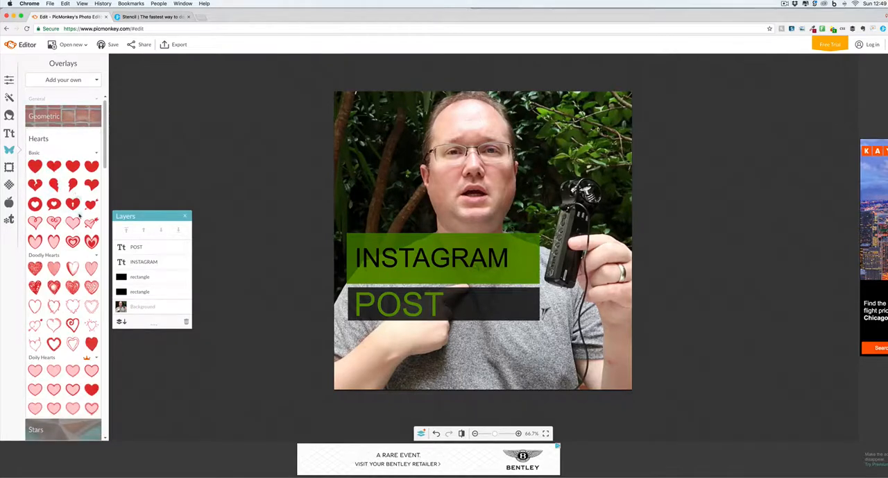
pyautogui.click(45, 138)
pyautogui.click(64, 188)
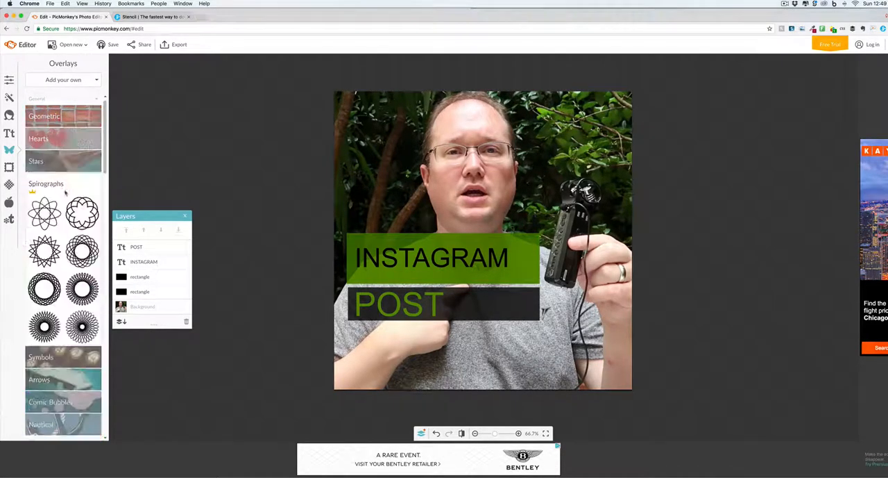
pyautogui.click(51, 165)
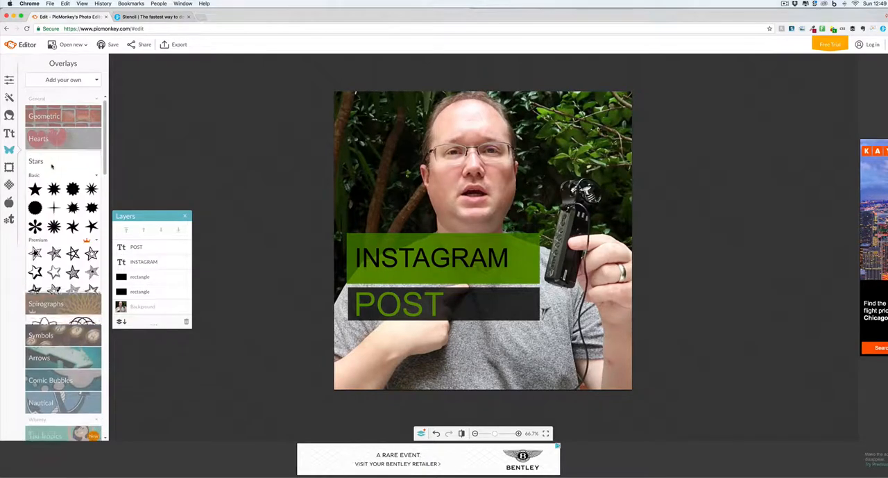
pyautogui.click(54, 190)
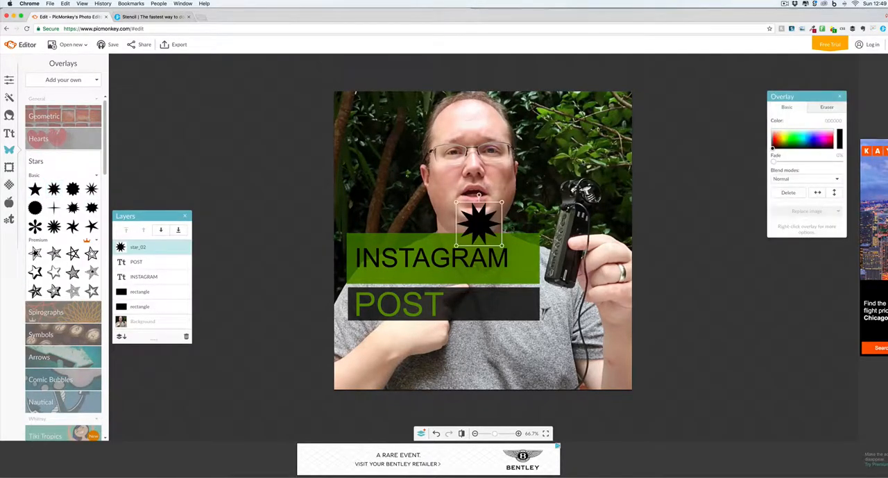
# Colour the star bright green and move it to the upper-right corner of the photo.
pyautogui.click(796, 138)
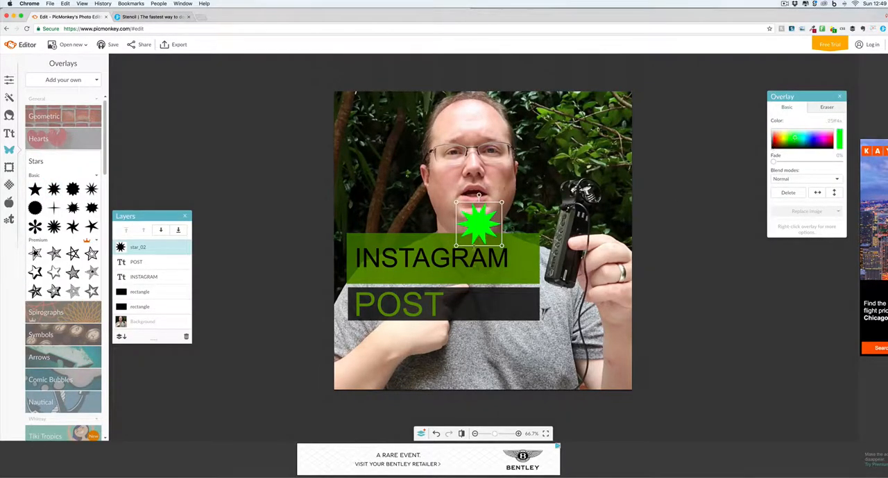
pyautogui.moveTo(480, 234); pyautogui.dragTo(591, 141)
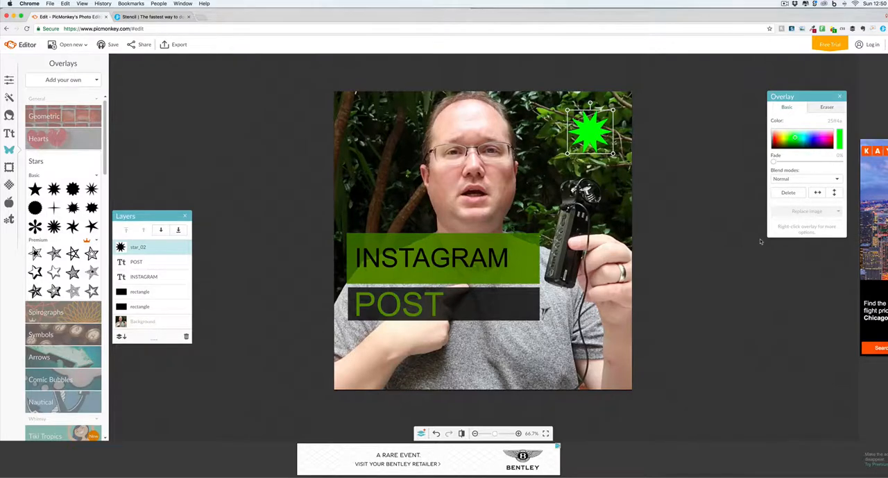
pyautogui.click(796, 138)
pyautogui.click(531, 259)
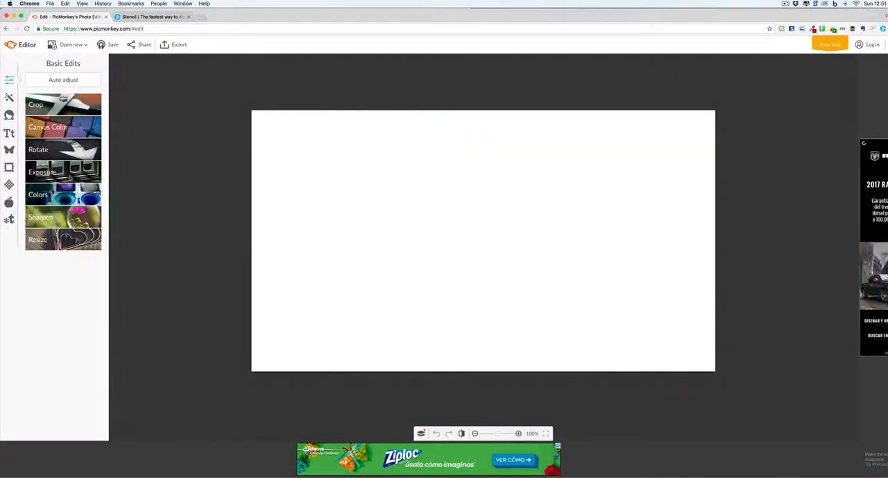
# Open the same photo from the computer in its wide format and crop it more tightly around the man.
pyautogui.click(70, 45)
pyautogui.click(69, 93)
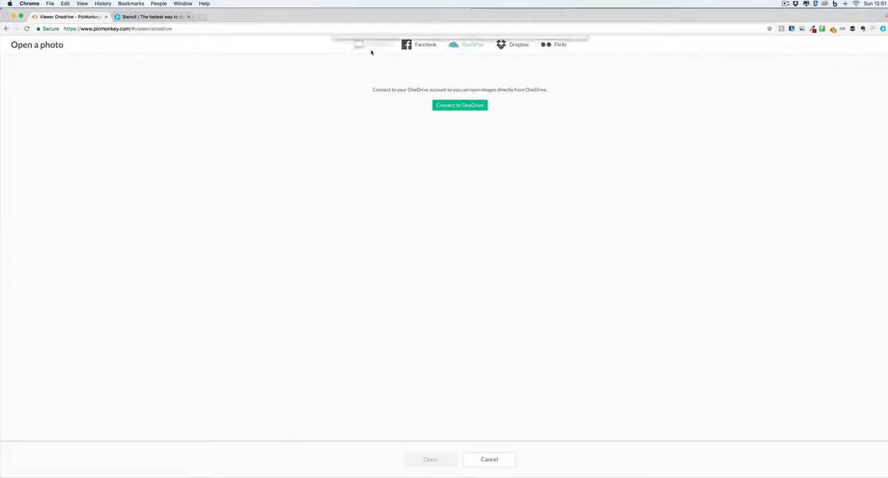
pyautogui.click(570, 187)
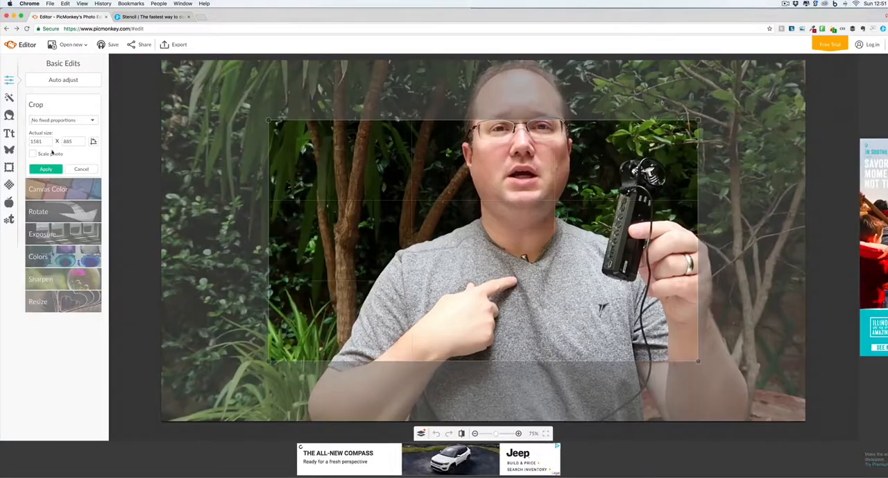
pyautogui.click(81, 169)
pyautogui.click(52, 174)
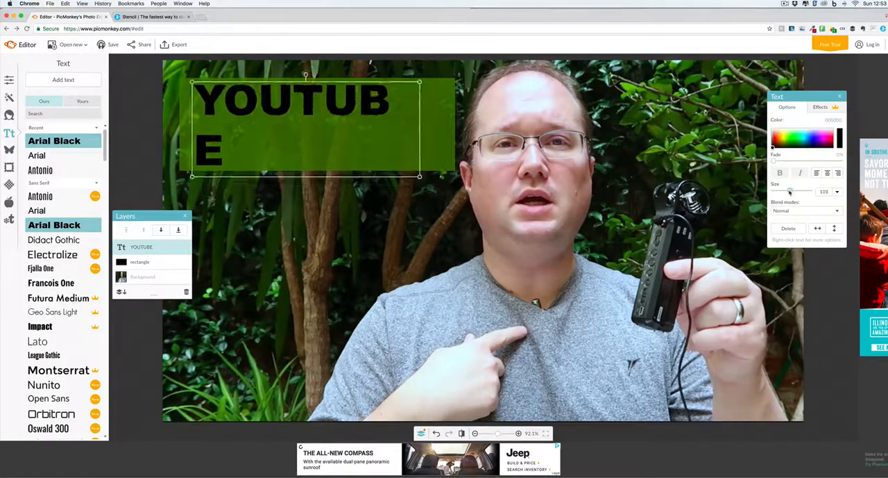
# Place the text "YOUTUBE" in Arial Black on the green rectangle and shorten the rectangle to fit it.
pyautogui.moveTo(789, 192); pyautogui.dragTo(787, 191)
pyautogui.moveTo(305, 104); pyautogui.dragTo(297, 105)
pyautogui.click(312, 156)
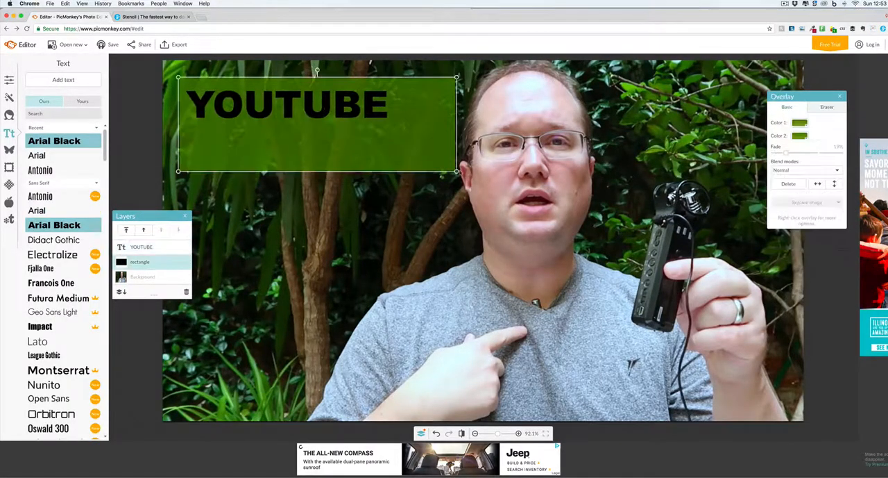
pyautogui.moveTo(317, 172); pyautogui.dragTo(317, 130)
pyautogui.click(298, 202)
# Add a black rectangle overlay and stretch it into a wide band just below the green "YOUTUBE" band.
pyautogui.click(9, 150)
pyautogui.click(35, 137)
pyautogui.moveTo(483, 257); pyautogui.dragTo(455, 184)
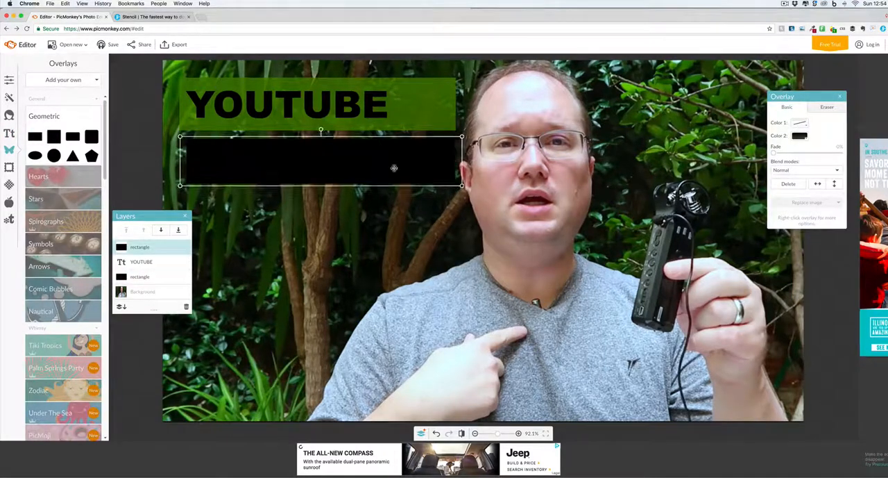
# Add the text "THUMBNAIL" in Arial Black on the black rectangle and colour it dark green.
pyautogui.click(9, 133)
pyautogui.click(63, 80)
pyautogui.write('THUMBNAIL')
pyautogui.moveTo(483, 240); pyautogui.dragTo(286, 159)
pyautogui.click(422, 91)
pyautogui.tripleClick(297, 159)
pyautogui.click(787, 138)
# Extend the black rectangle slightly to the left behind "THUMBNAIL", reposition the text and fade the rectangle to 24%.
pyautogui.click(424, 167)
pyautogui.moveTo(186, 162); pyautogui.dragTo(179, 161)
pyautogui.click(277, 159)
pyautogui.moveTo(792, 190); pyautogui.dragTo(795, 191)
pyautogui.moveTo(383, 175); pyautogui.dragTo(415, 182)
pyautogui.moveTo(793, 191); pyautogui.dragTo(795, 191)
pyautogui.moveTo(299, 161); pyautogui.dragTo(293, 161)
pyautogui.click(432, 162)
pyautogui.moveTo(774, 153); pyautogui.dragTo(790, 153)
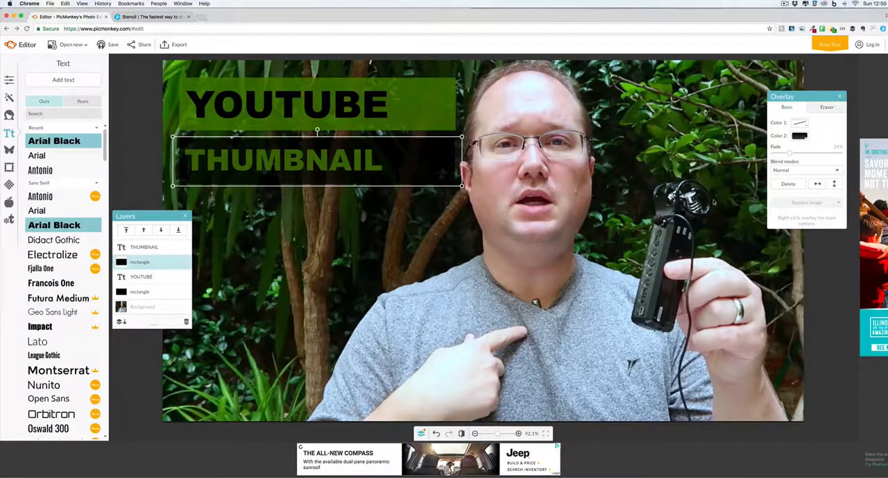
# Add two lightning bolt symbols over the man's chin and shoulder and colour them dark green.
pyautogui.click(9, 149)
pyautogui.click(35, 264)
pyautogui.click(35, 264)
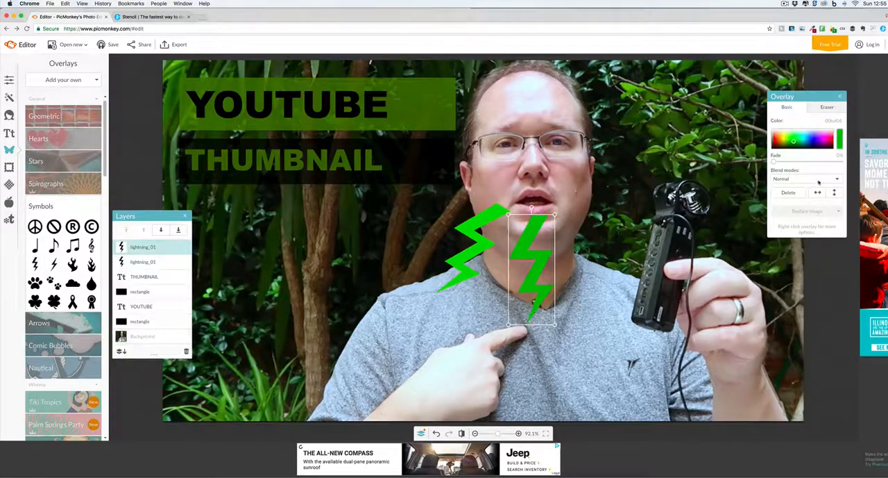
pyautogui.click(818, 328)
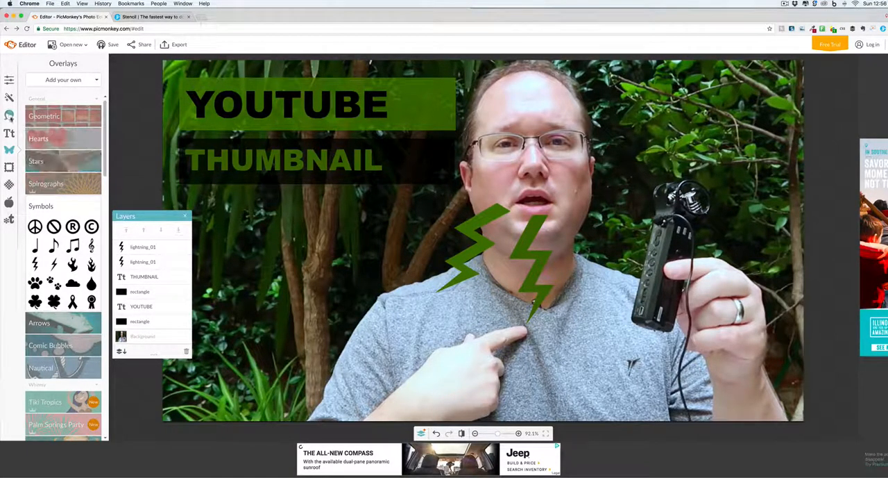
# Leave the thumbnail without saving it and open the Infographic templates.
pyautogui.click(9, 115)
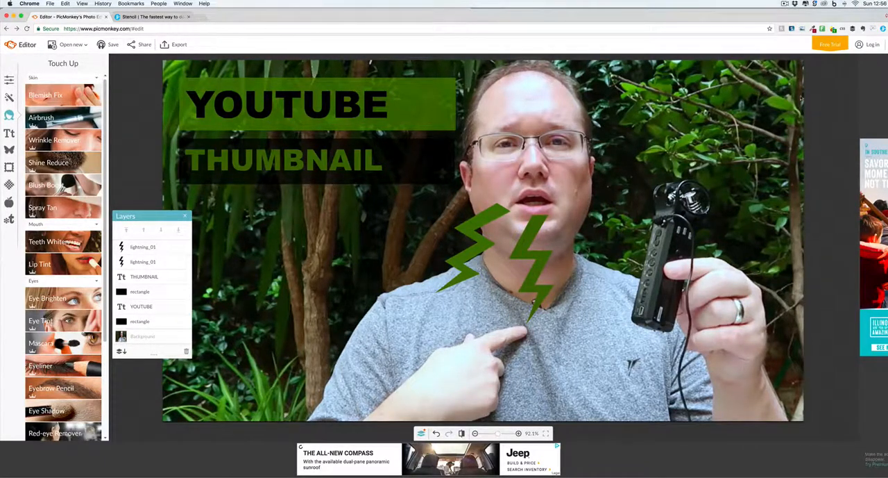
pyautogui.click(71, 44)
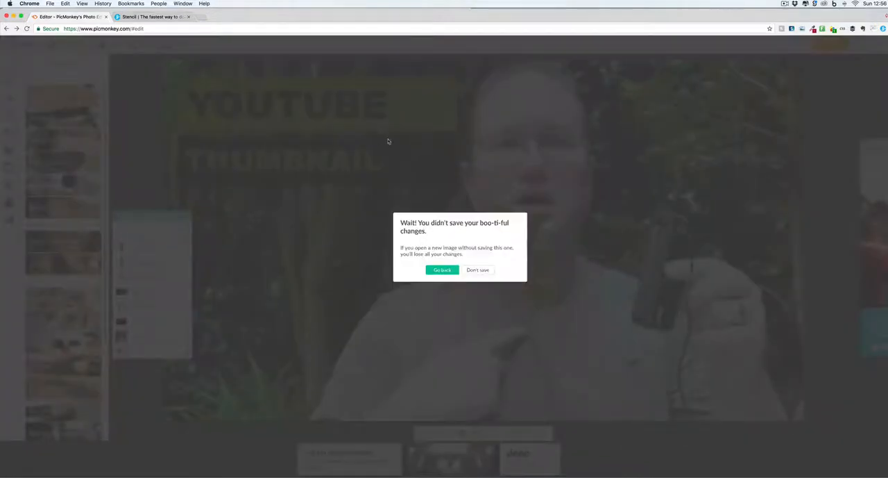
pyautogui.click(478, 270)
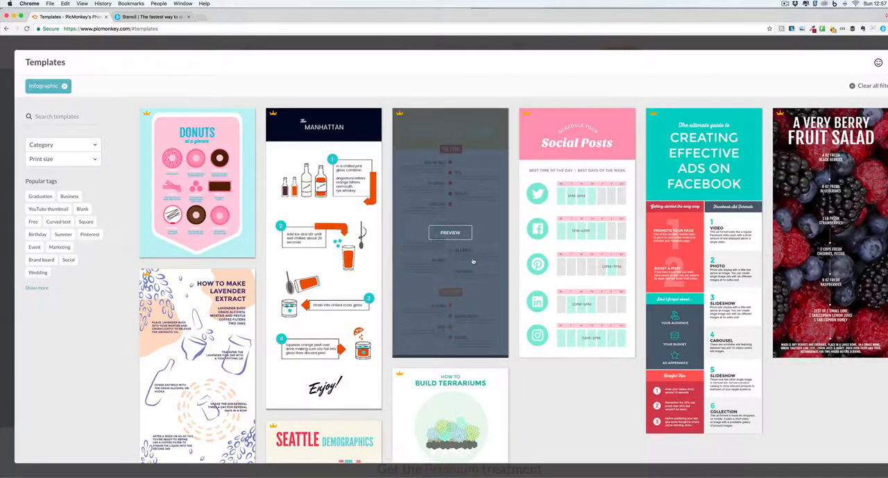
# Preview the "Every Event Timeline" infographic template and return to the template list.
pyautogui.click(452, 232)
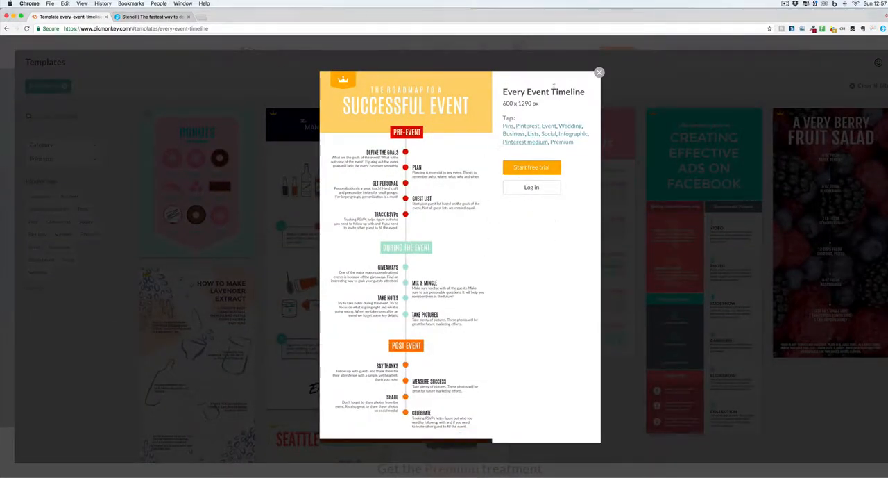
pyautogui.click(599, 73)
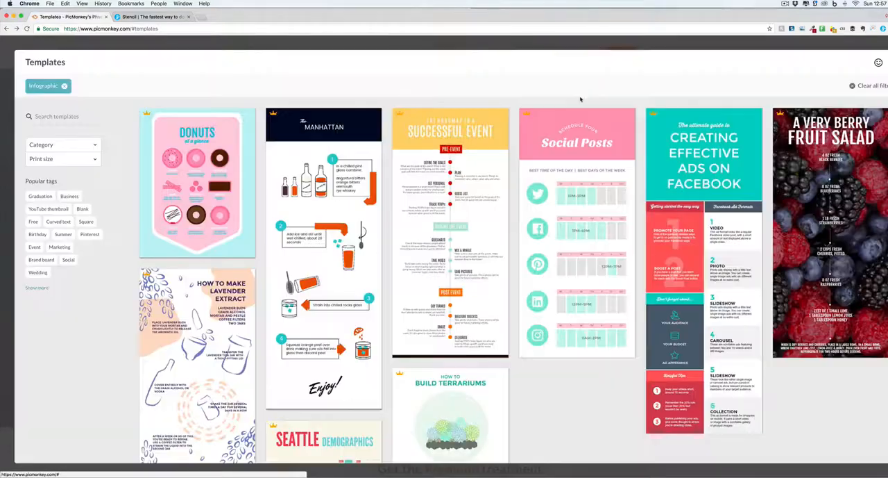
pyautogui.moveTo(542, 145)
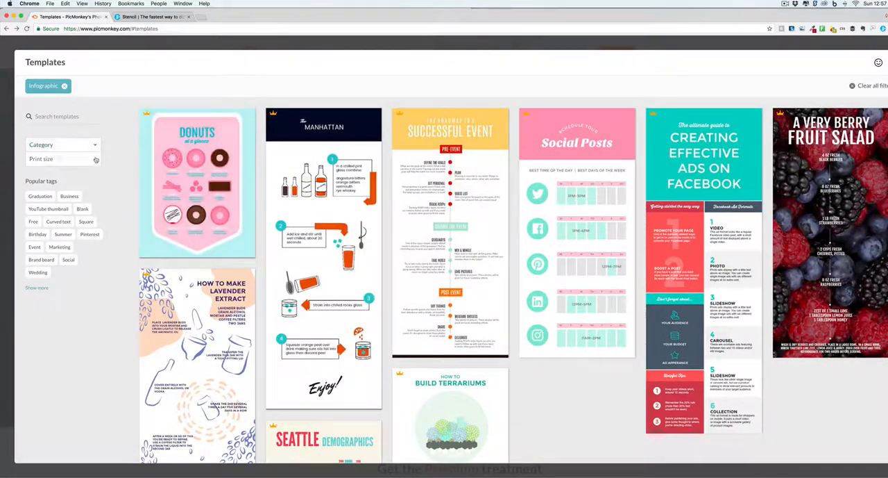
# Show only the Free templates and open the "Loud and Proud" bananas template for customizing.
pyautogui.click(32, 221)
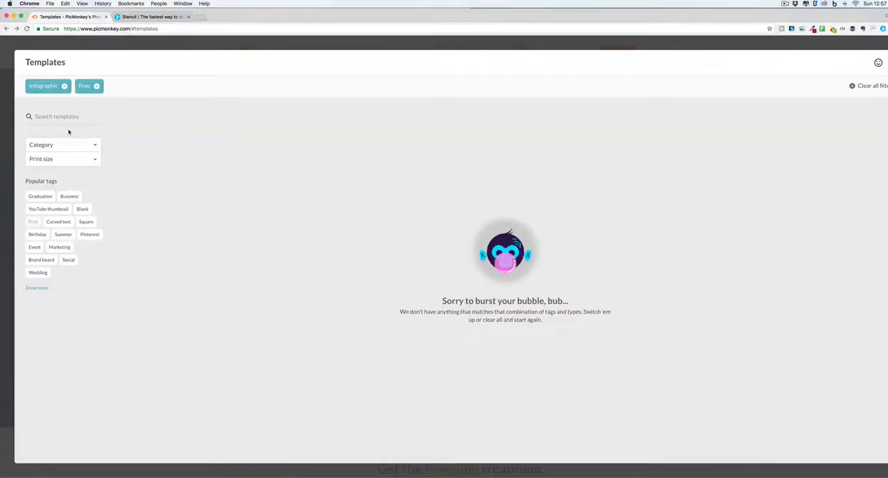
pyautogui.click(64, 85)
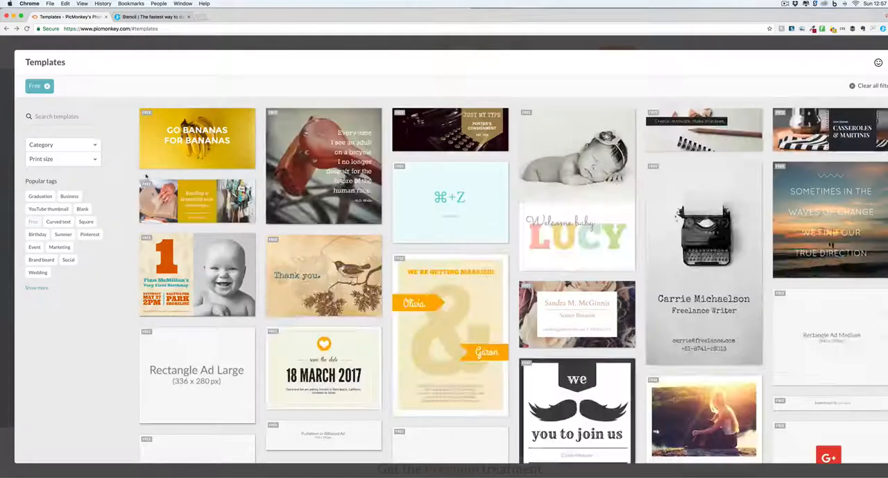
pyautogui.click(217, 142)
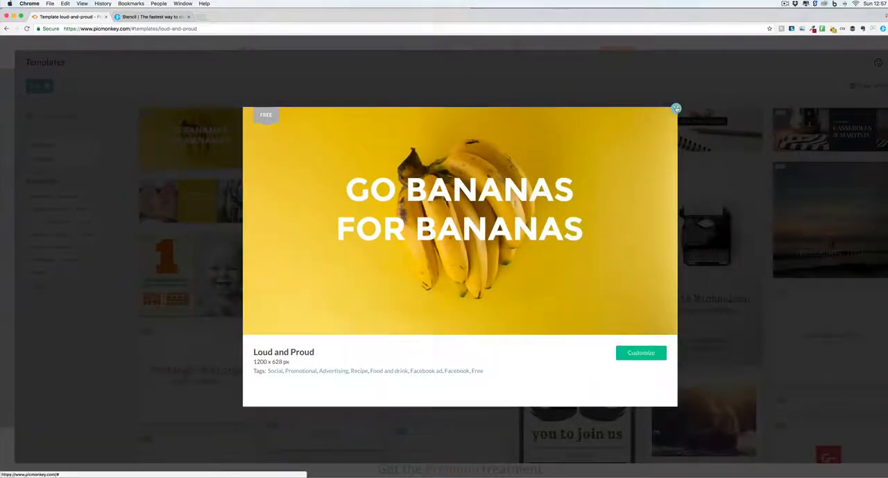
pyautogui.click(676, 109)
pyautogui.click(194, 138)
pyautogui.click(676, 108)
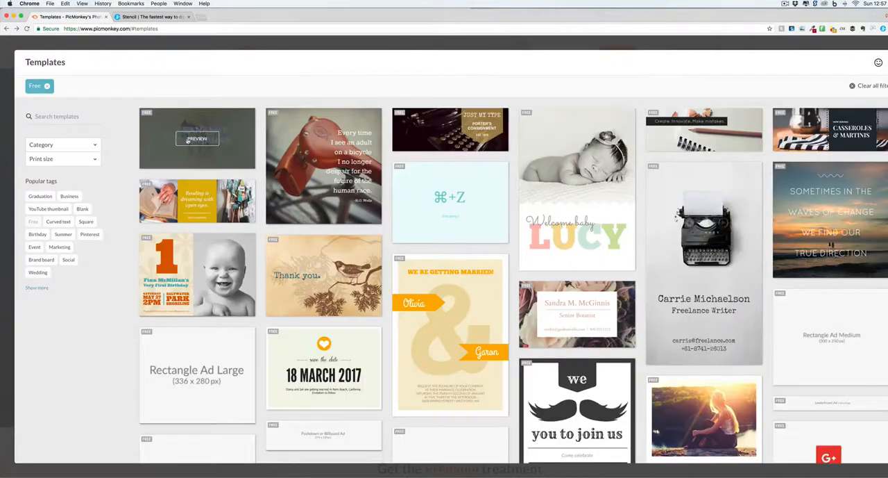
pyautogui.click(164, 156)
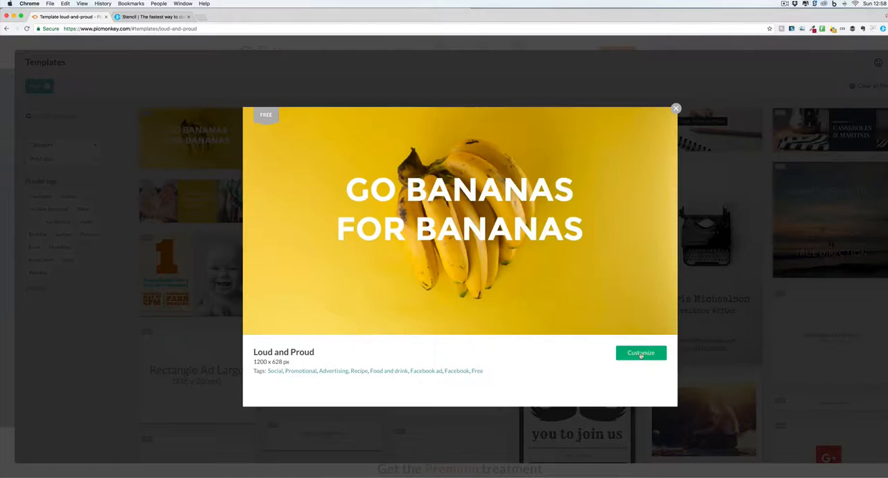
pyautogui.click(640, 352)
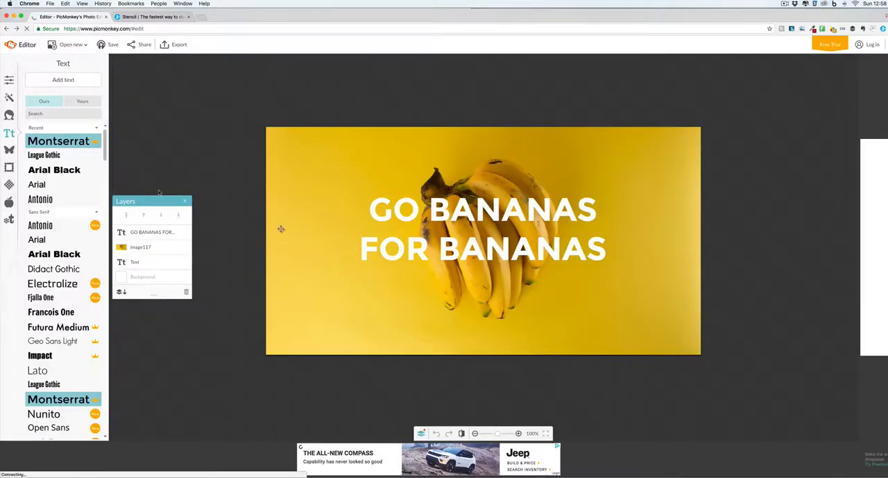
# Apply the green Cross Process effect to the background layer and preview the Intrepid effect without keeping it.
pyautogui.click(9, 114)
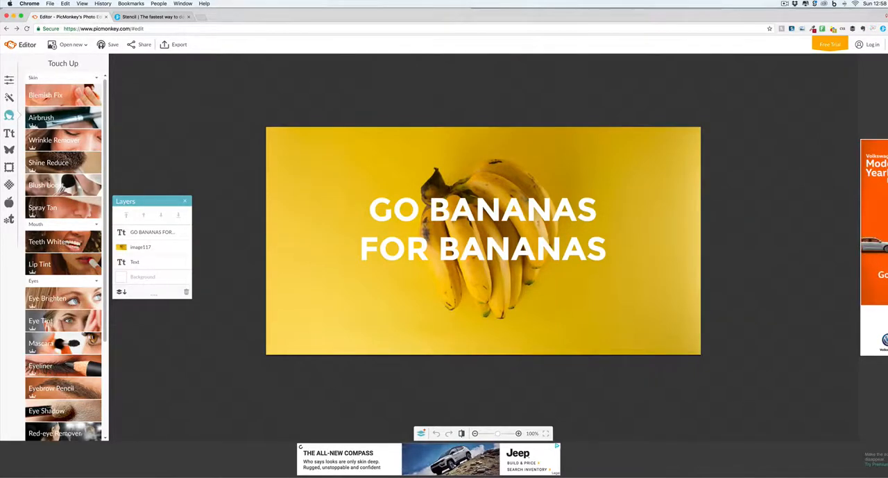
pyautogui.click(9, 150)
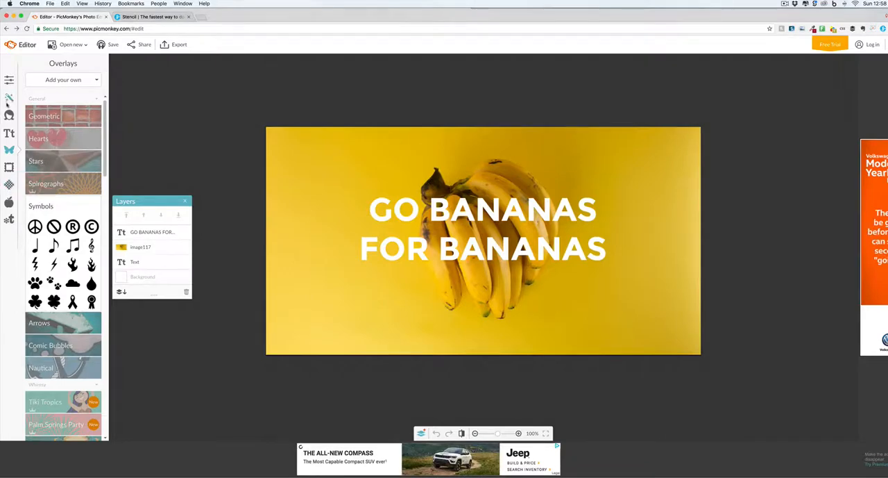
pyautogui.click(9, 97)
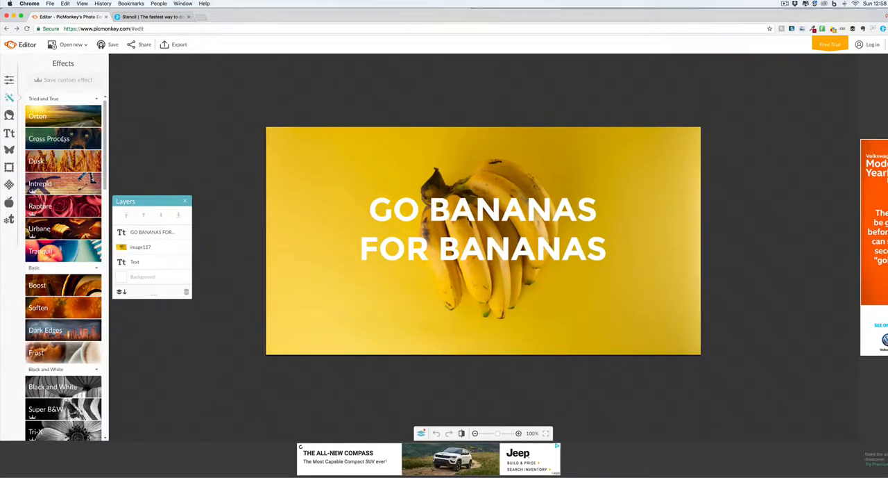
pyautogui.click(64, 139)
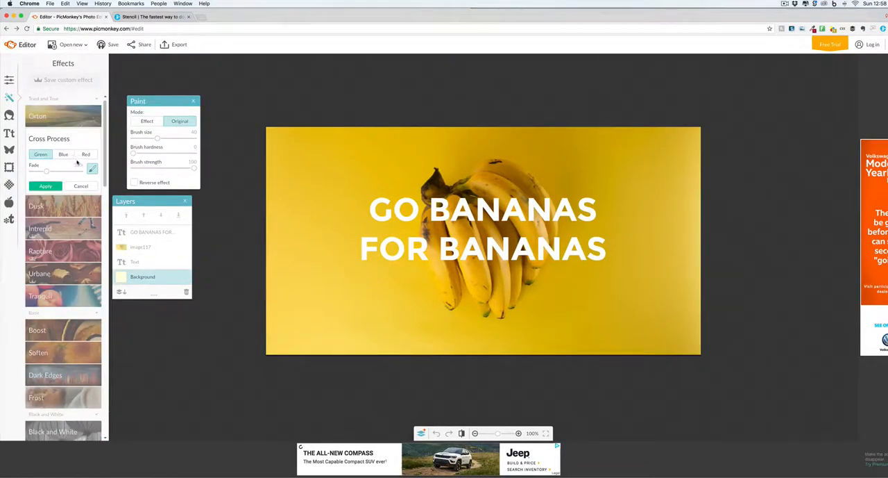
pyautogui.click(45, 185)
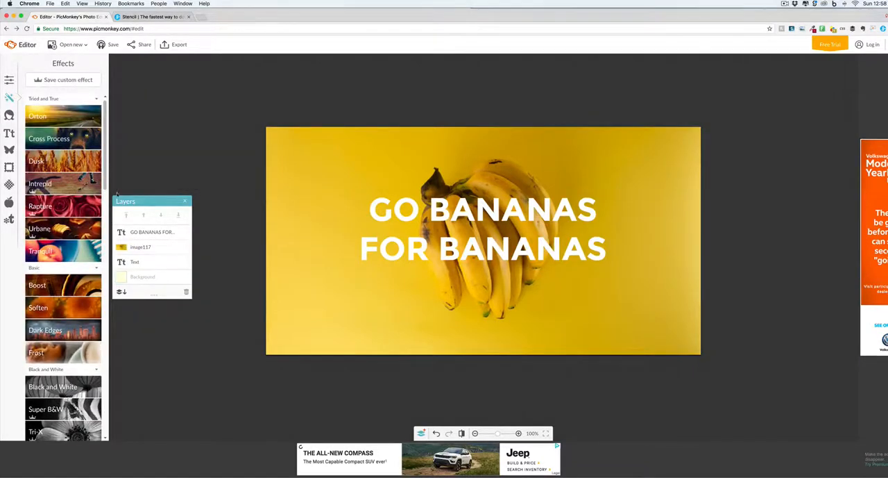
pyautogui.click(66, 189)
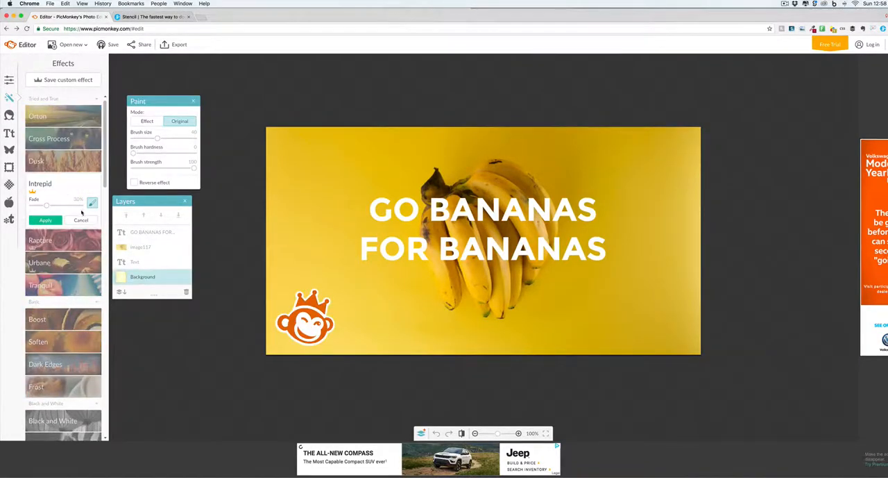
pyautogui.click(80, 221)
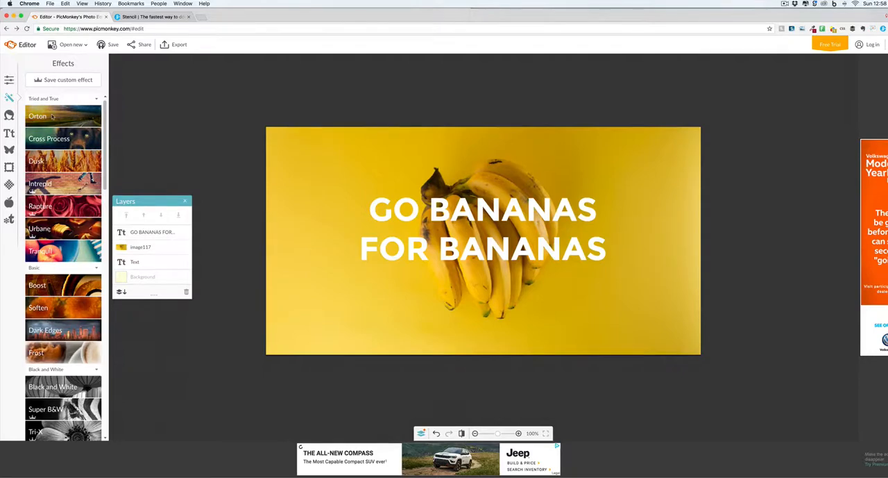
# Try a different canvas colour and an exposure brightness of 14 on the template's background.
pyautogui.click(9, 115)
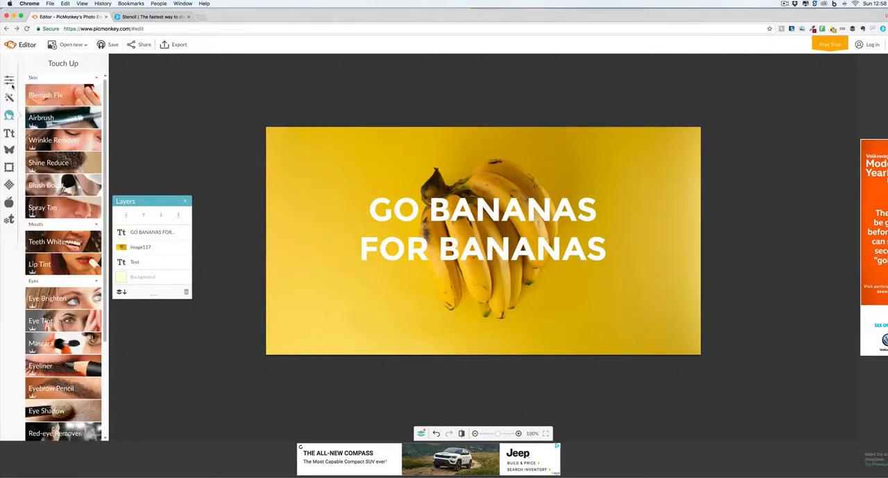
pyautogui.click(9, 81)
pyautogui.click(54, 129)
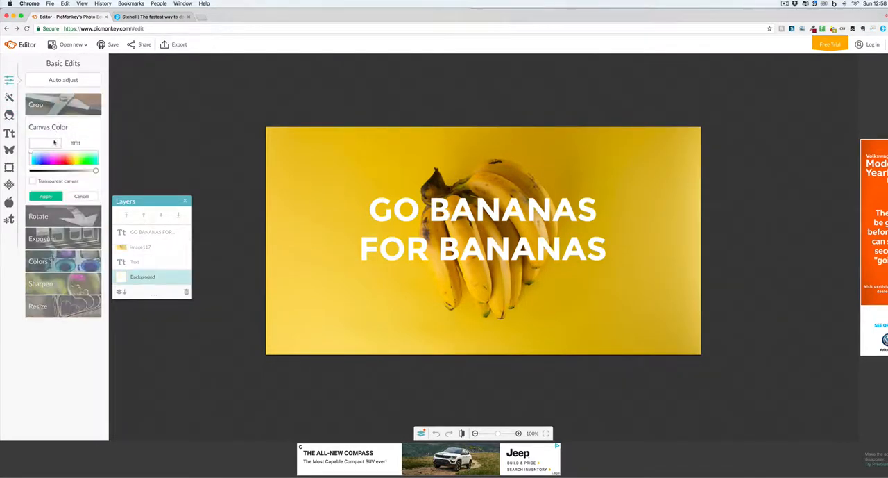
pyautogui.click(60, 158)
pyautogui.click(49, 179)
pyautogui.click(46, 196)
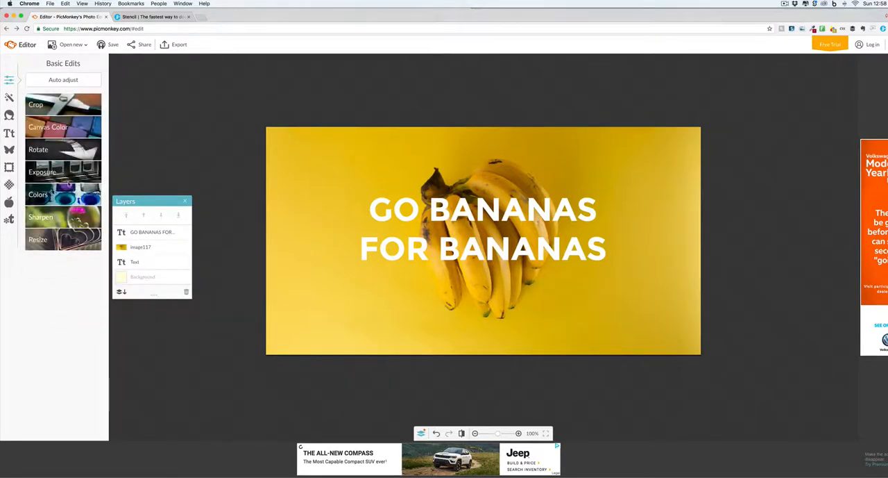
pyautogui.click(62, 171)
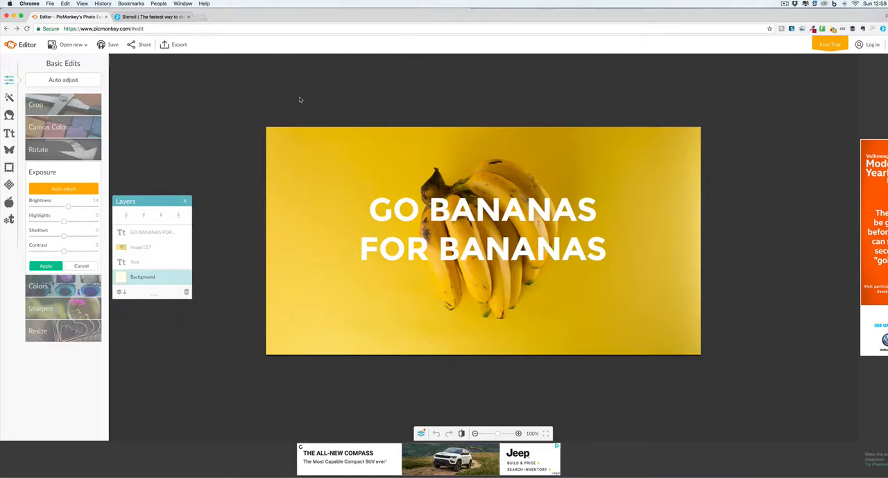
# Switch to the Stencil website and review its Free, Pro and Unlimited pricing plans.
pyautogui.click(154, 17)
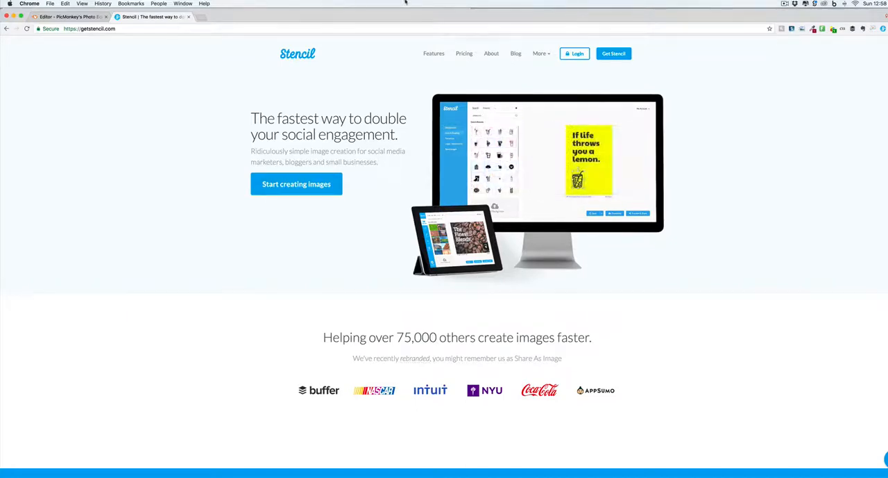
pyautogui.click(467, 61)
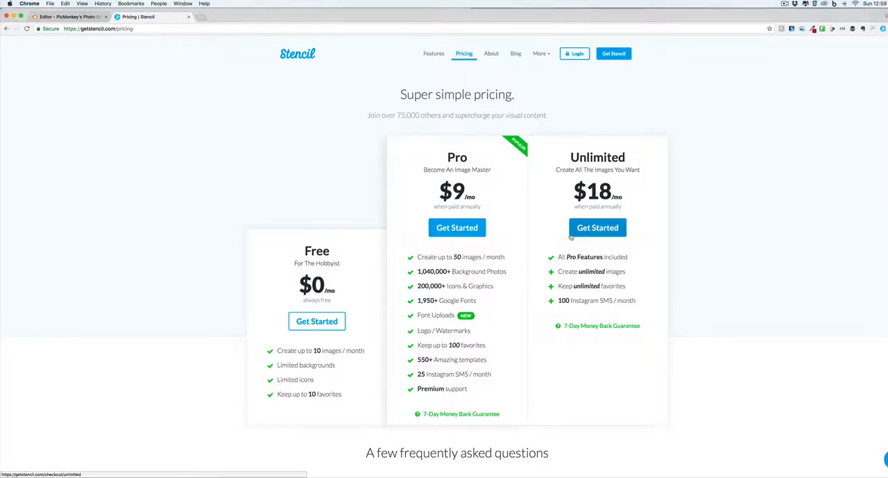
pyautogui.scroll(-3, 576, 250)
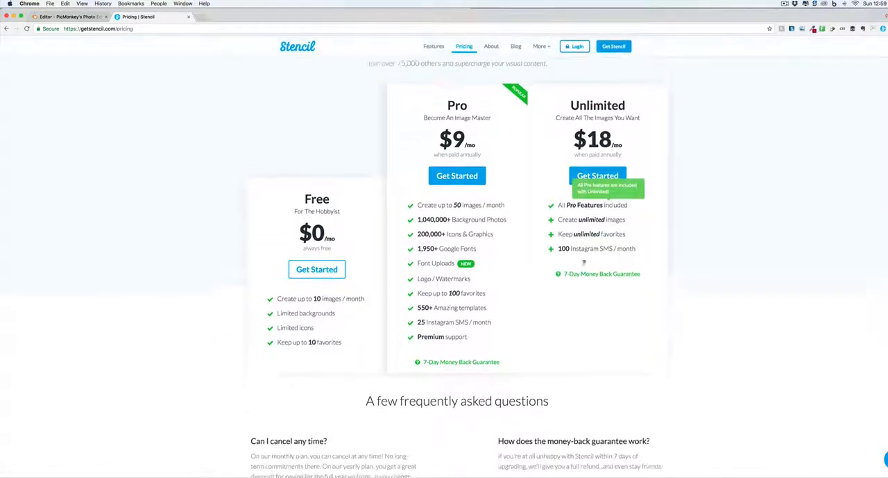
pyautogui.scroll(2, 583, 261)
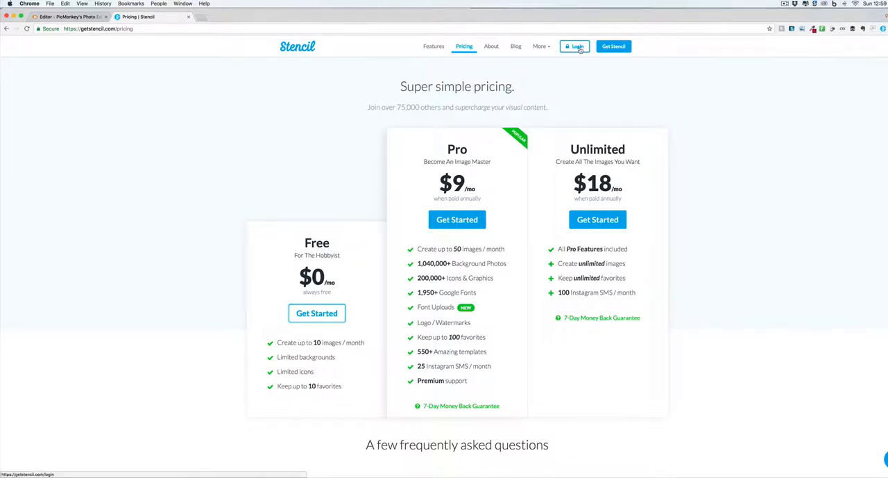
# Open the Stencil editor and delete the thumbnail text and background photo from the YouTube Overlay Ad canvas.
pyautogui.click(882, 30)
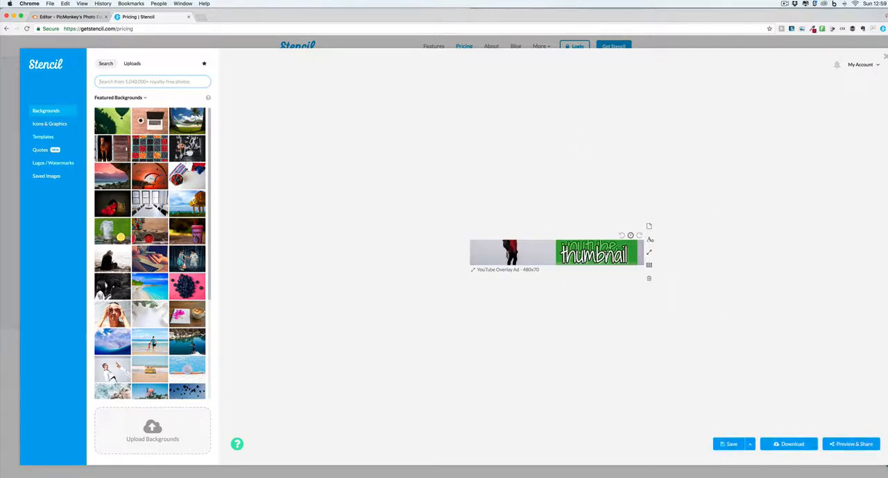
pyautogui.click(605, 253)
pyautogui.press('Delete')
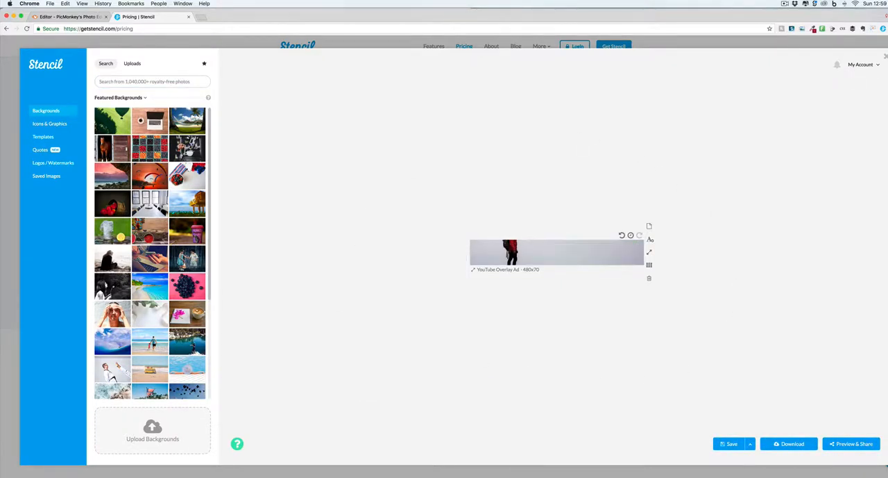
pyautogui.click(558, 261)
pyautogui.press('Delete')
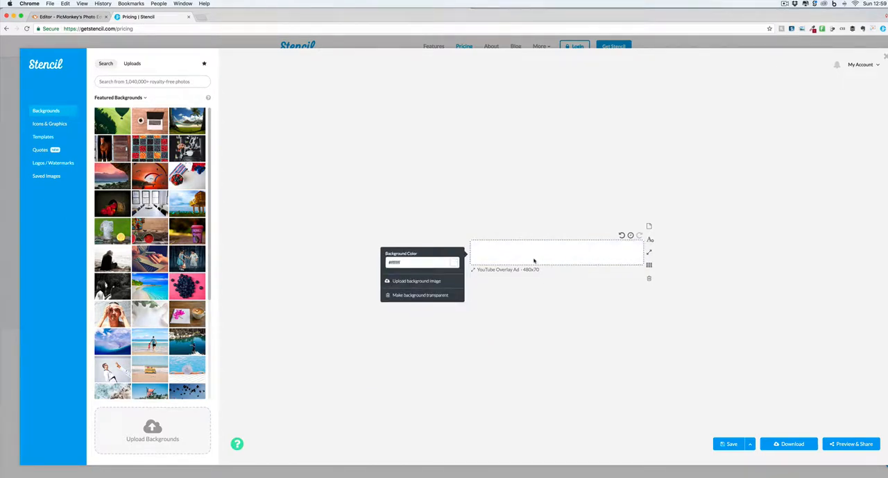
pyautogui.click(552, 291)
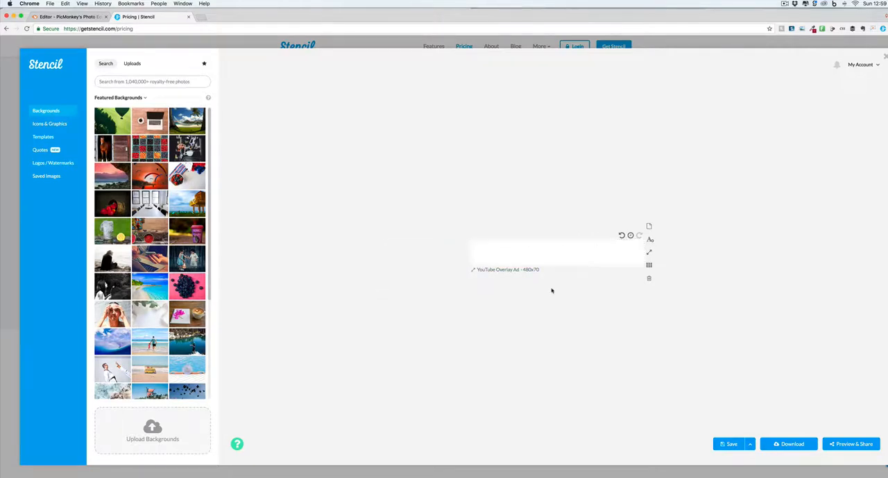
# Change the blank canvas to the Instagram Post size, 1080x1080.
pyautogui.click(512, 270)
pyautogui.click(496, 232)
pyautogui.click(547, 291)
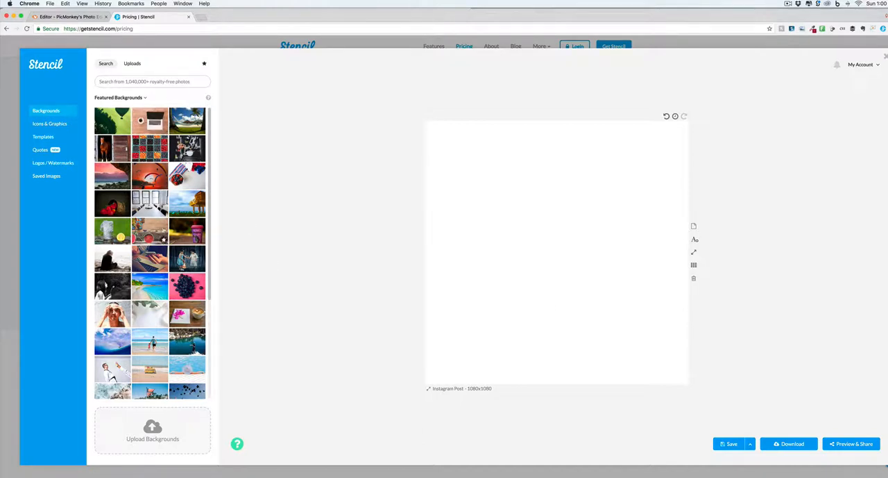
# Set the featured photo of a notebook with pink flowers and a latte as the canvas background.
pyautogui.scroll(-2, 157, 257)
pyautogui.scroll(-1, 156, 257)
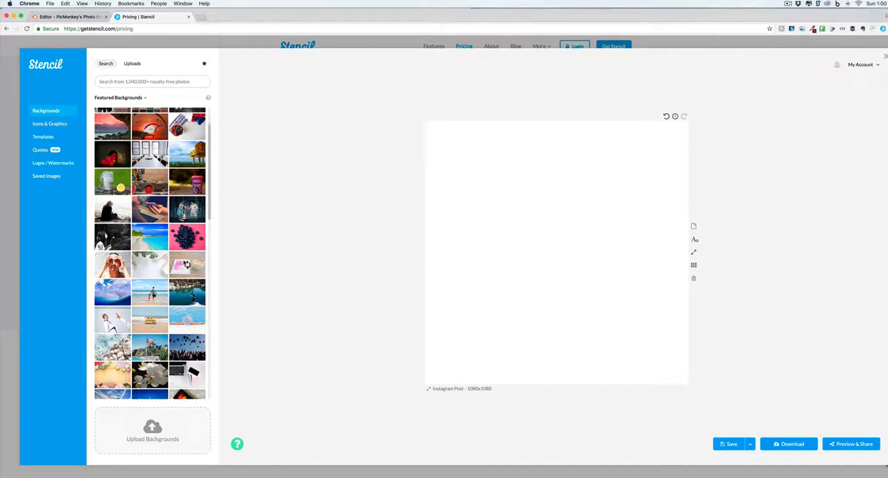
pyautogui.click(186, 264)
# Search the icons for COFFEE, add the coffee pot icon and place it in the canvas's upper-left corner.
pyautogui.click(59, 125)
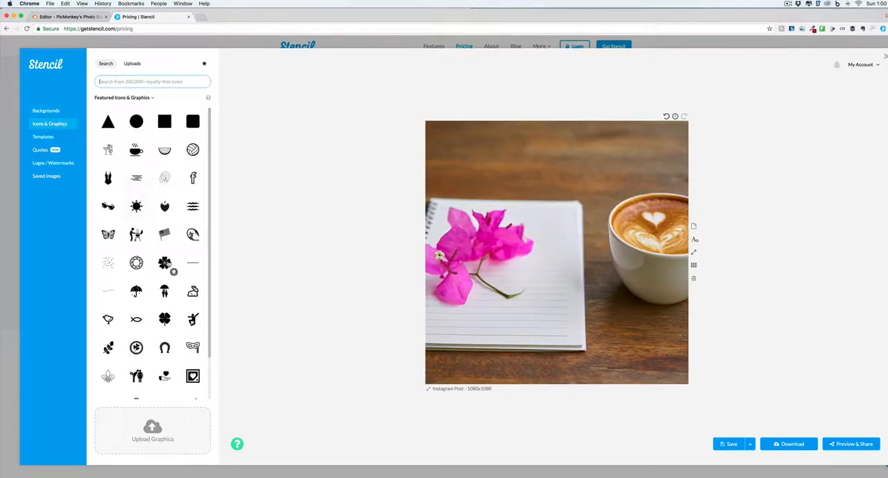
pyautogui.scroll(-1, 165, 295)
pyautogui.scroll(1, 165, 295)
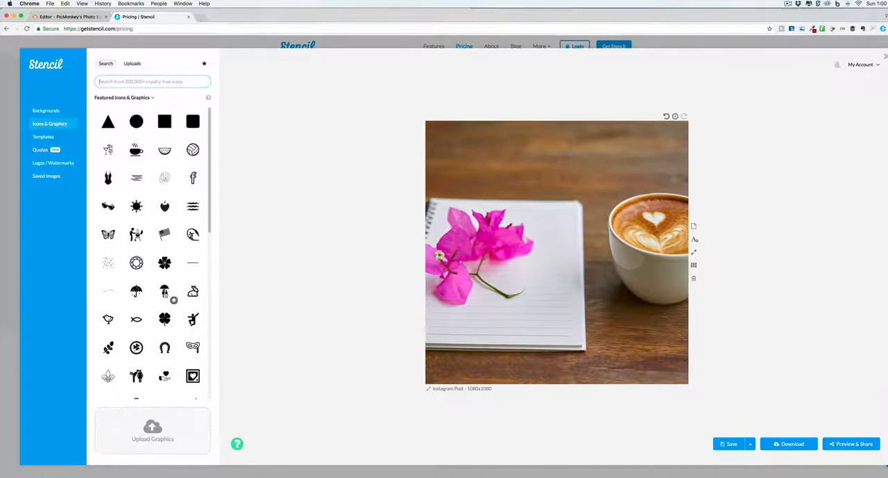
pyautogui.write('COFFEE')
pyautogui.press('Return')
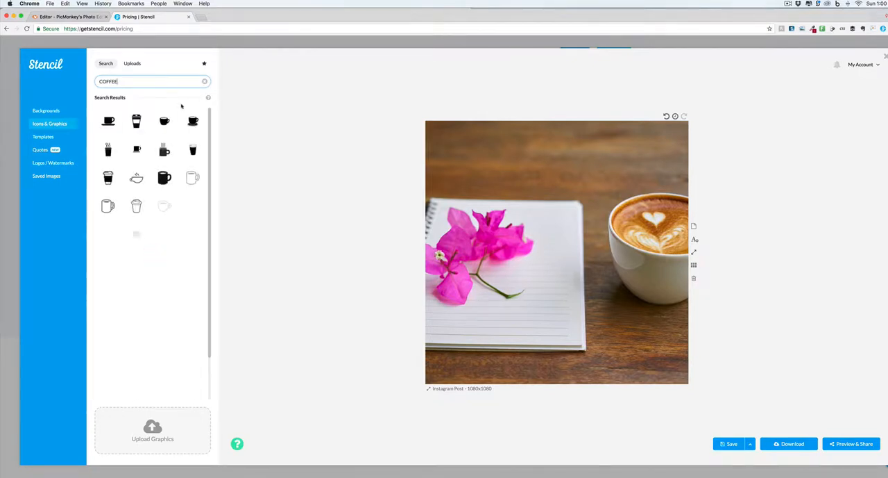
pyautogui.scroll(-3, 164, 236)
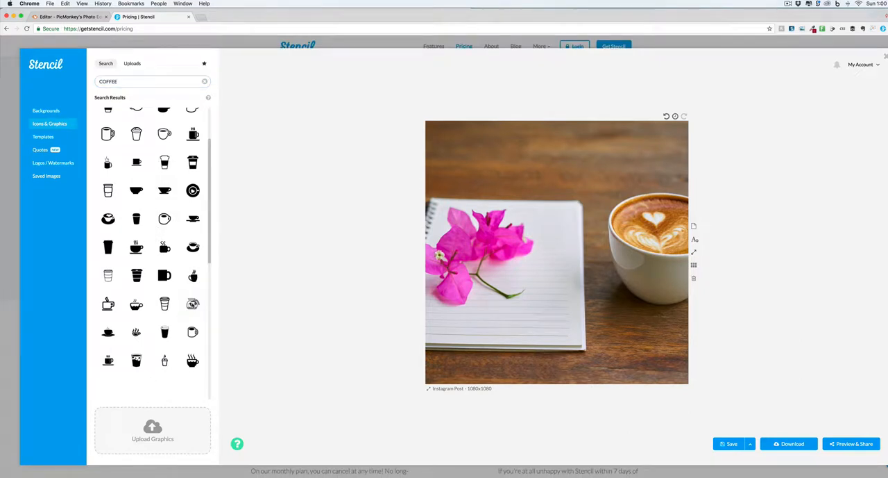
pyautogui.click(193, 303)
pyautogui.moveTo(557, 247); pyautogui.dragTo(462, 148)
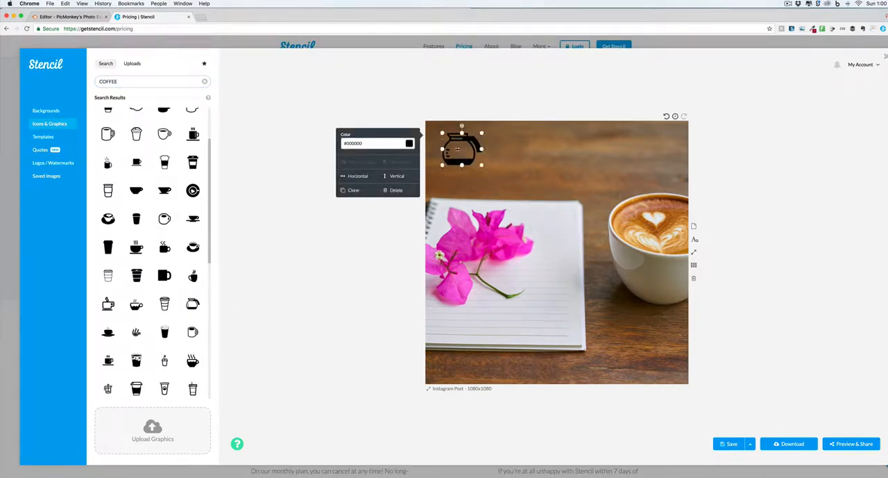
# Recolour the coffee pot icon to a light pink.
pyautogui.click(405, 144)
pyautogui.click(385, 175)
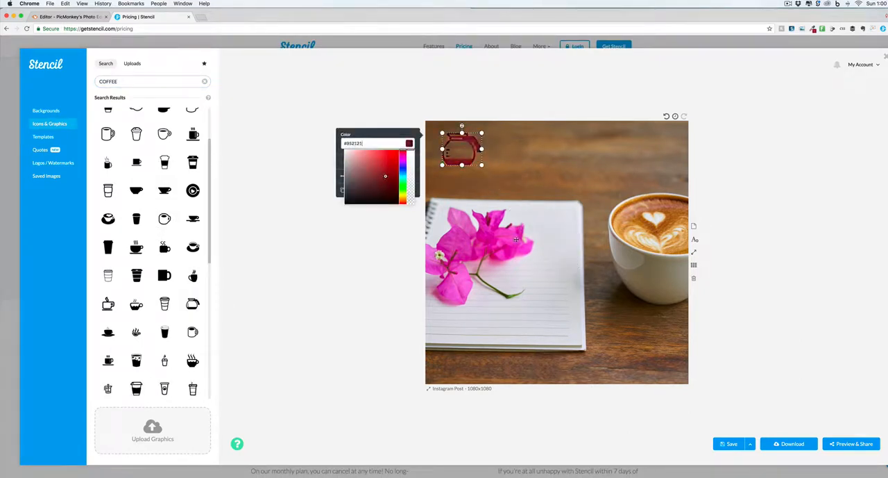
pyautogui.click(364, 156)
pyautogui.click(352, 156)
pyautogui.click(811, 250)
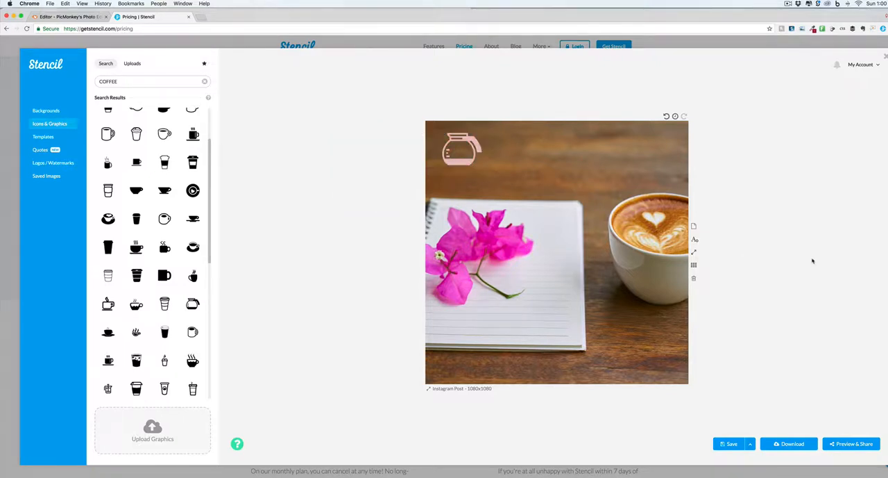
# Search the quotes for coffee and add "Coffee is to a Writer as Blood is to a Vampire!" to the canvas.
pyautogui.click(50, 138)
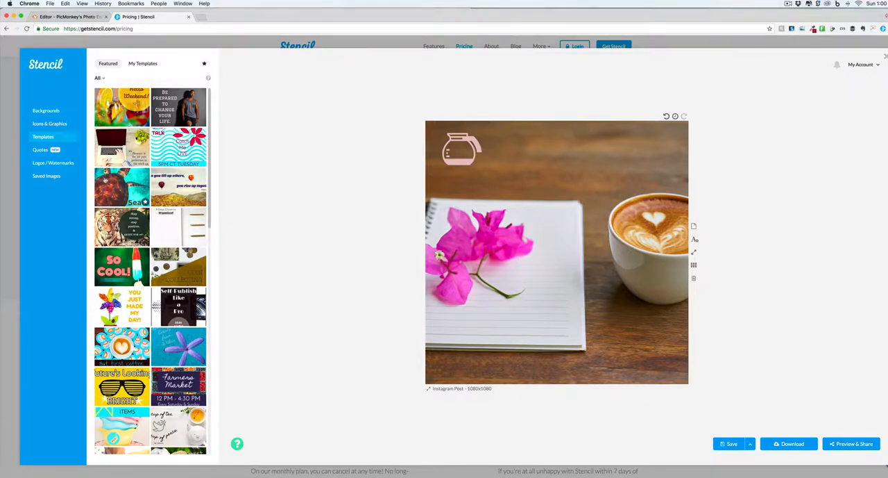
pyautogui.click(44, 151)
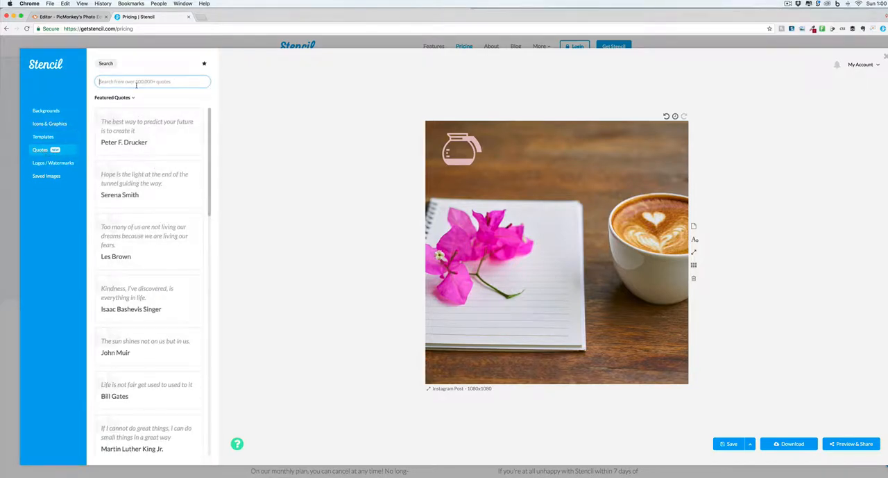
pyautogui.write('coffee')
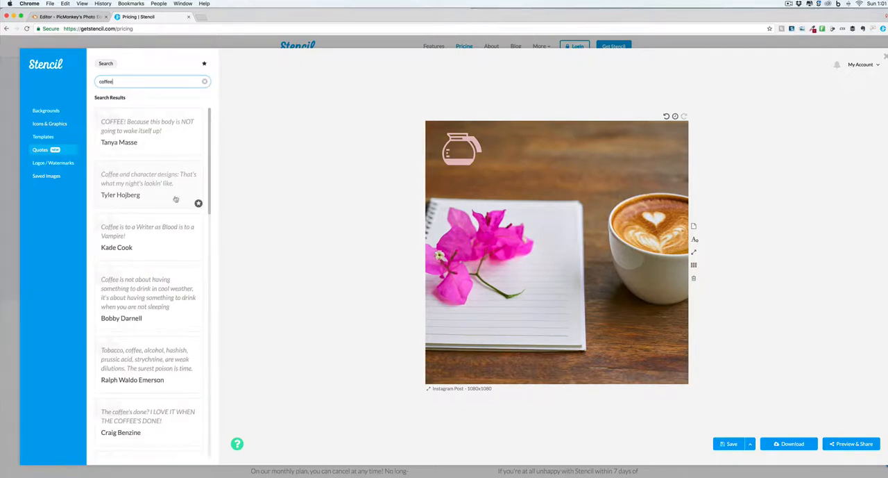
pyautogui.click(159, 244)
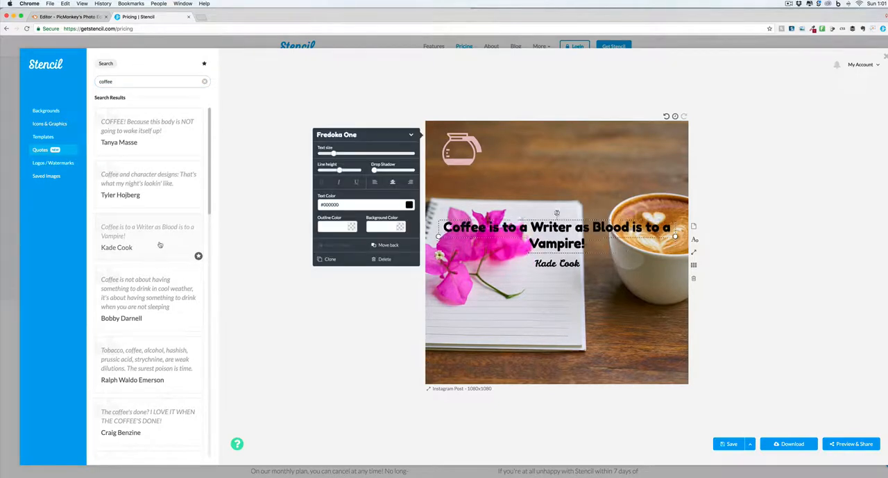
# Change the quote's font to Hammersmith One and increase its line height slightly.
pyautogui.tripleClick(568, 231)
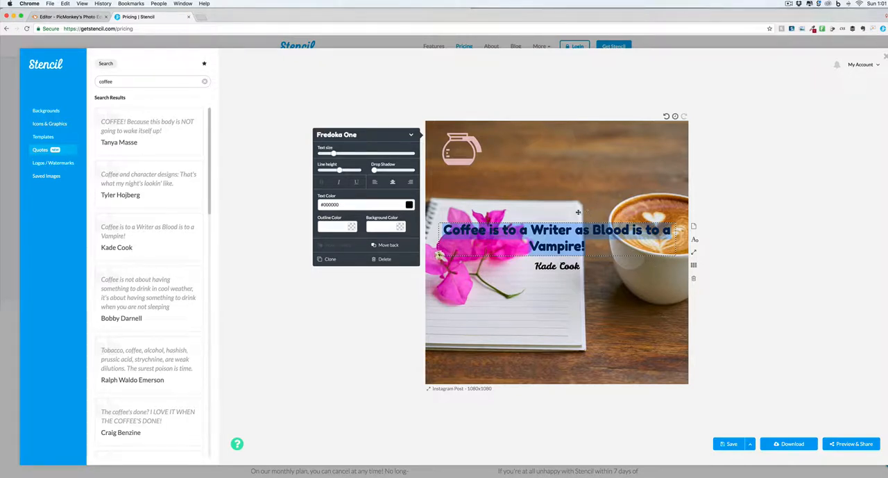
pyautogui.click(411, 134)
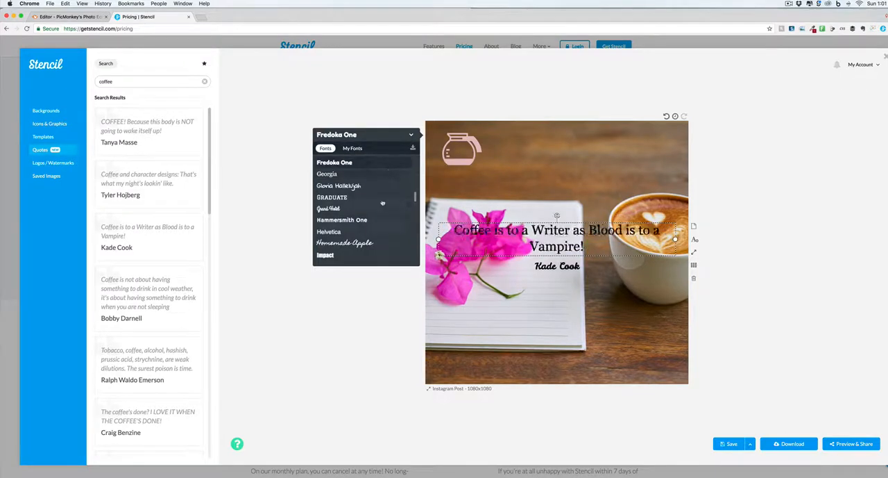
pyautogui.click(370, 219)
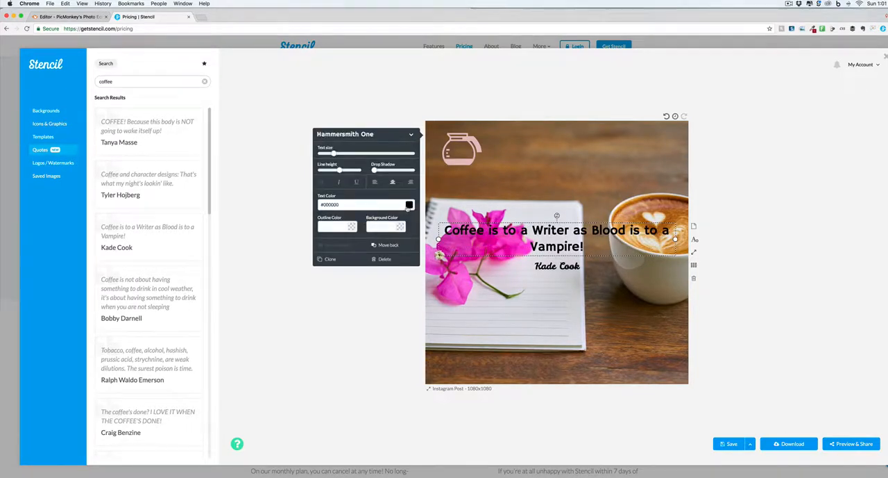
pyautogui.moveTo(339, 170); pyautogui.dragTo(341, 170)
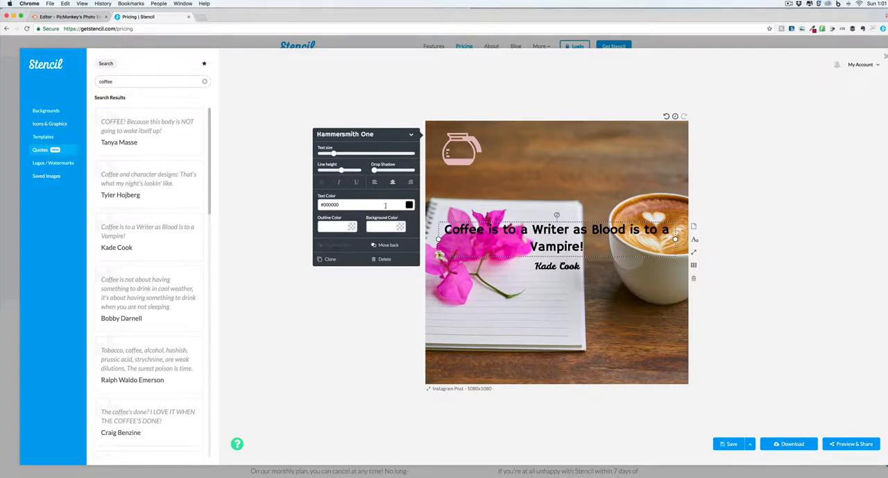
# Colour the quote text green #17e663 and move it to the bottom of the canvas.
pyautogui.click(409, 204)
pyautogui.moveTo(377, 229); pyautogui.dragTo(393, 216)
pyautogui.moveTo(574, 229); pyautogui.dragTo(575, 345)
pyautogui.click(408, 206)
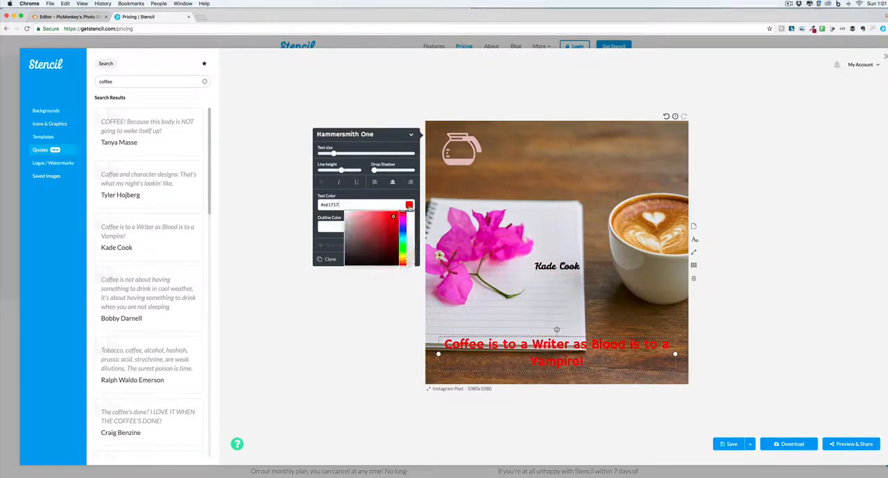
pyautogui.click(401, 244)
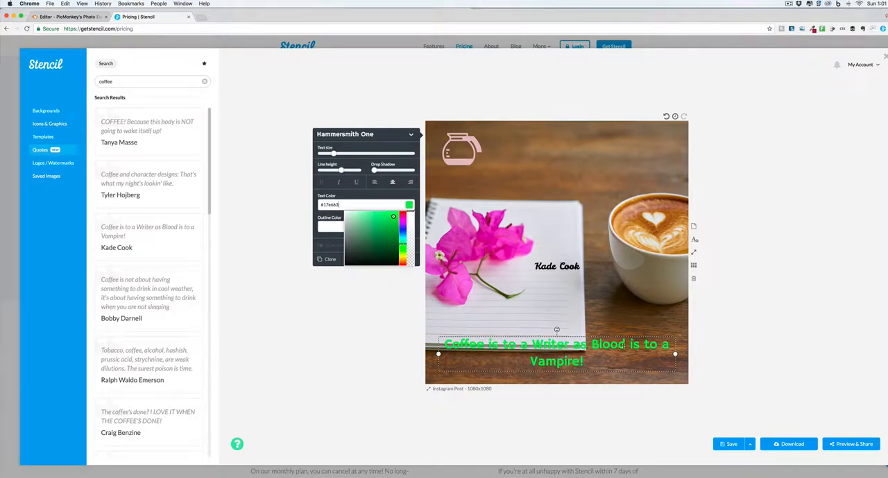
pyautogui.moveTo(613, 344); pyautogui.dragTo(612, 351)
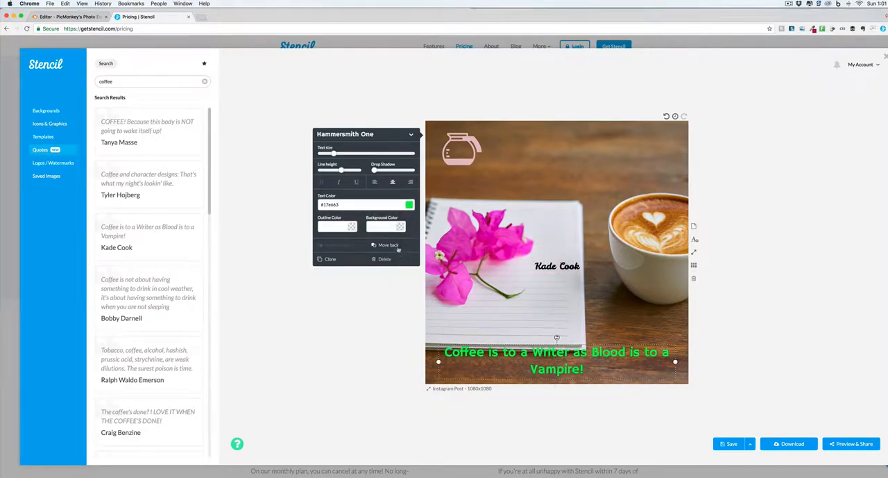
# Give the quote text a red #e31d1d outline and a semi-transparent pale pink #eddfdf background.
pyautogui.click(352, 227)
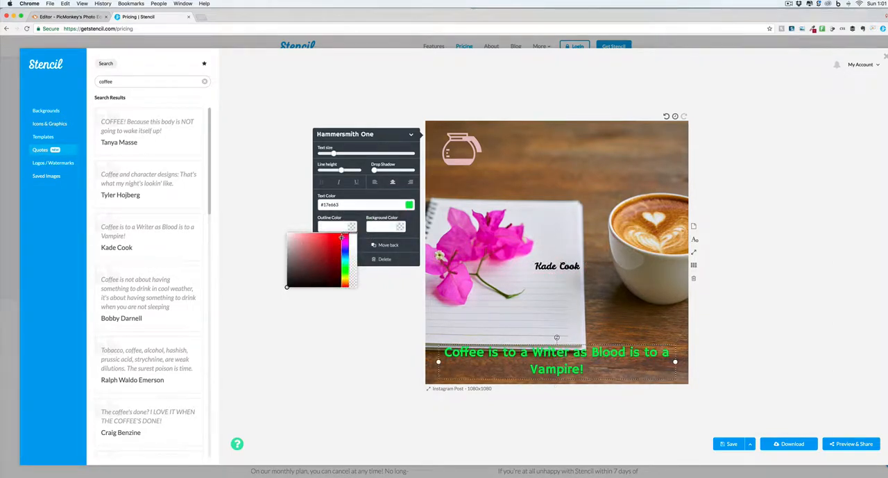
pyautogui.click(334, 239)
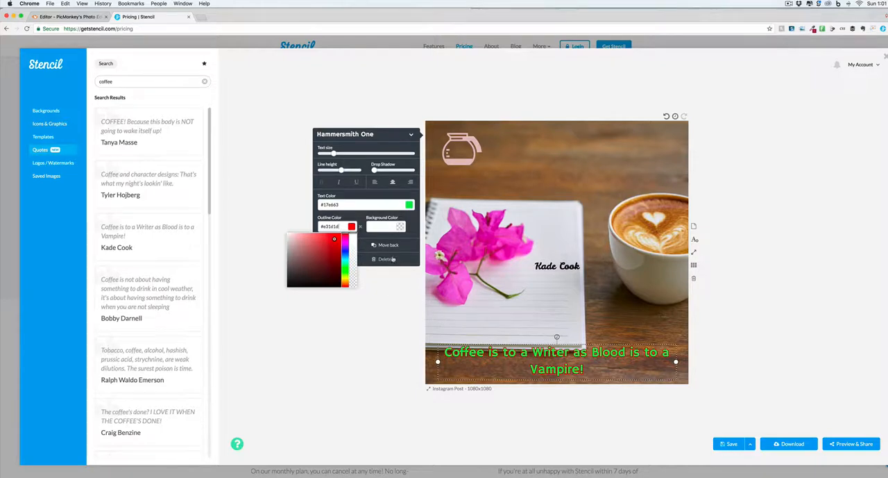
pyautogui.click(400, 228)
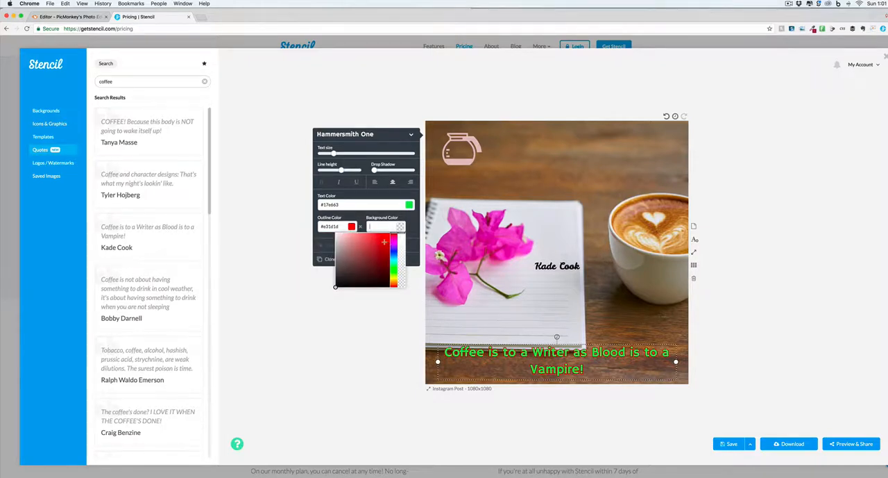
pyautogui.click(339, 237)
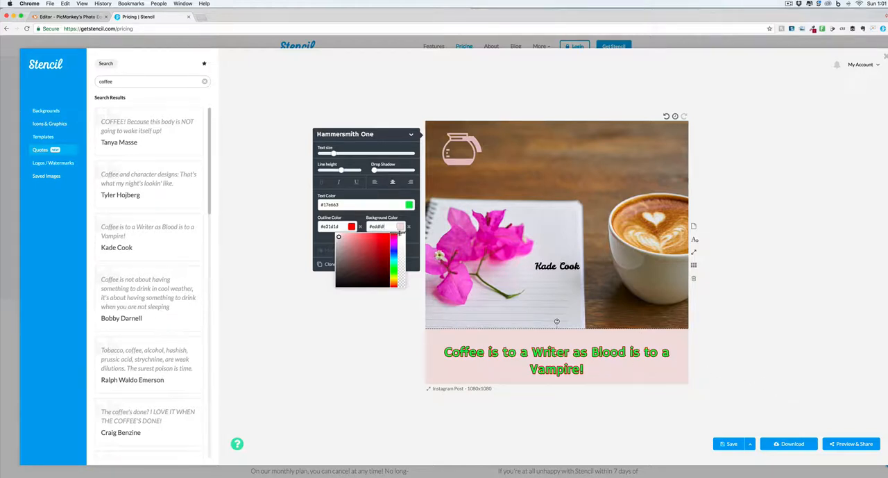
pyautogui.moveTo(400, 236); pyautogui.dragTo(401, 241)
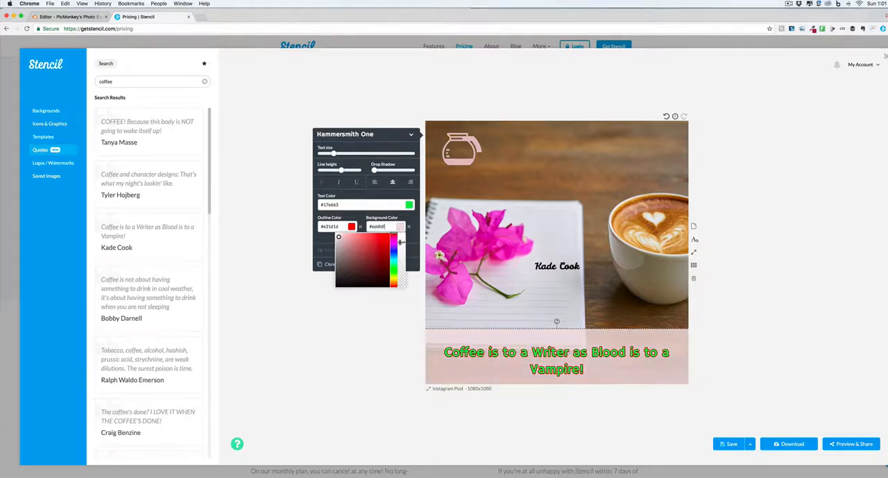
# Turn off the quote background's full width, narrow the text box and place it just below the author name.
pyautogui.click(834, 345)
pyautogui.moveTo(574, 347); pyautogui.dragTo(583, 282)
pyautogui.moveTo(430, 298); pyautogui.dragTo(447, 297)
pyautogui.moveTo(523, 281); pyautogui.dragTo(510, 275)
pyautogui.click(635, 333)
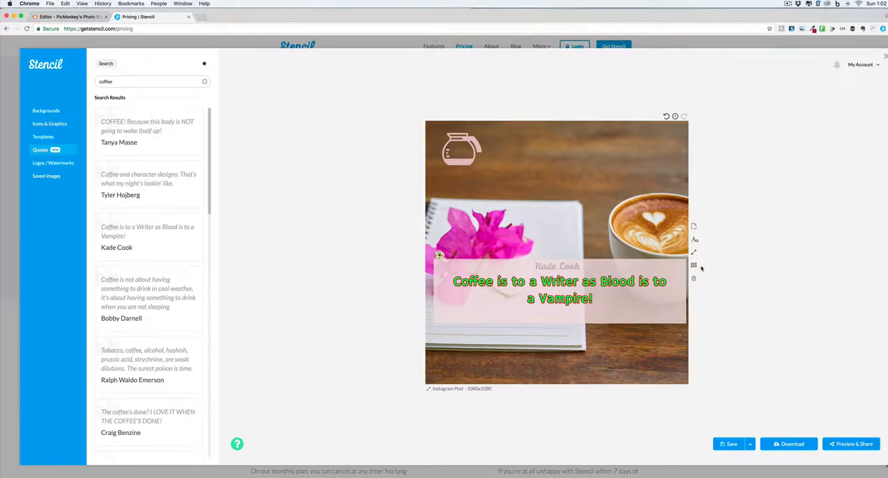
pyautogui.click(564, 263)
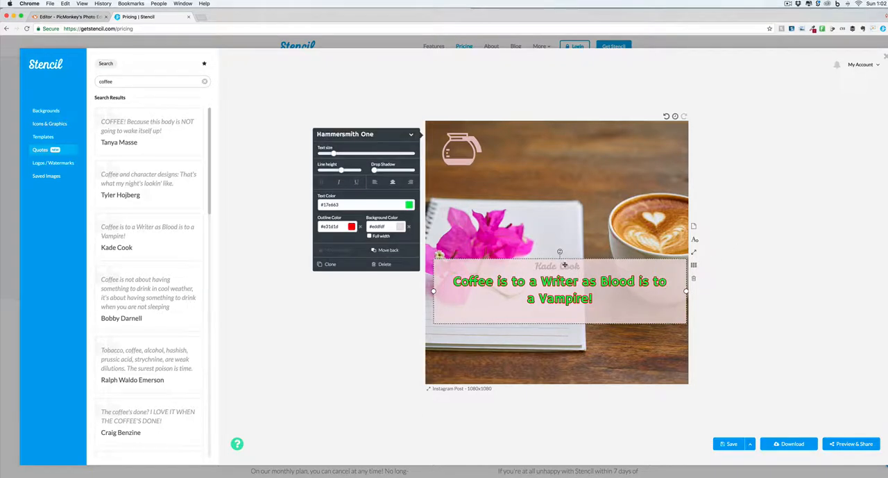
pyautogui.moveTo(565, 274); pyautogui.dragTo(566, 289)
# Colour the author name red #c71c1c with a pale orange outline and move it beneath the quote box.
pyautogui.click(562, 266)
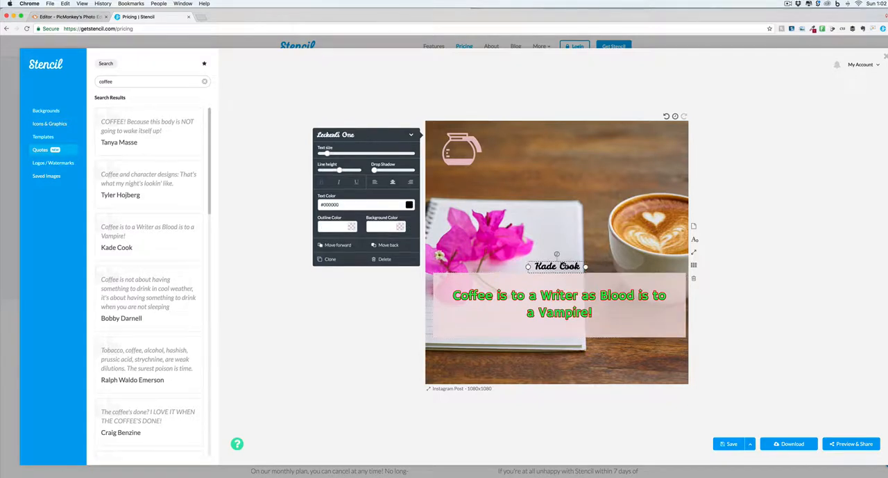
pyautogui.doubleClick(569, 265)
pyautogui.click(410, 204)
pyautogui.click(390, 223)
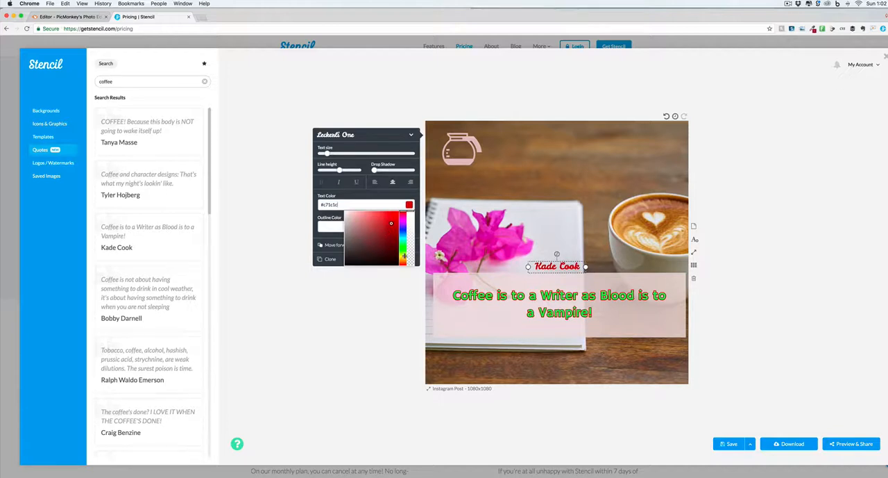
pyautogui.click(339, 228)
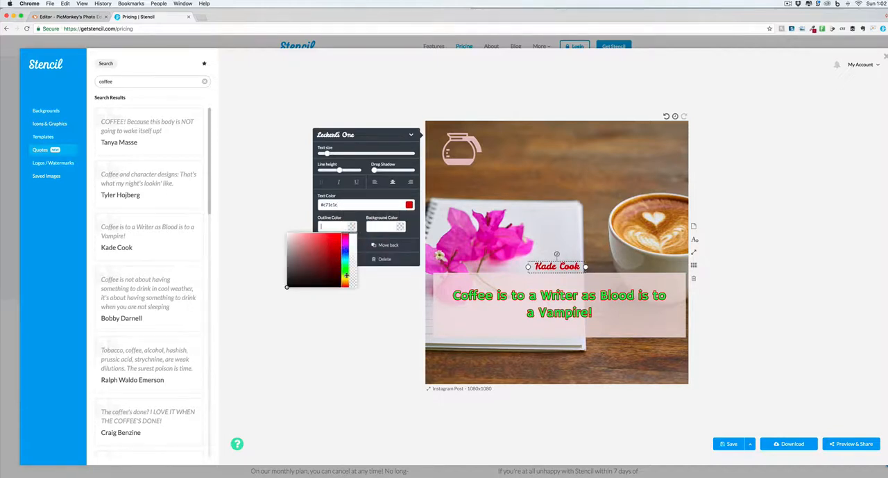
pyautogui.click(346, 281)
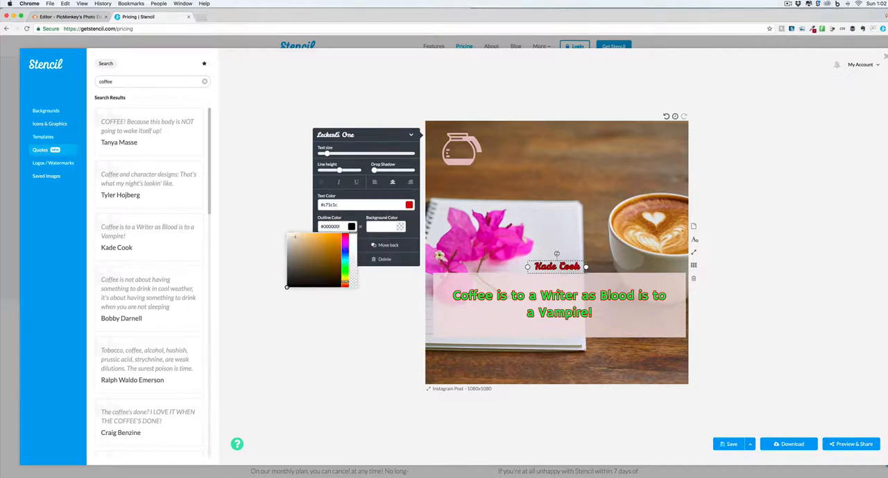
pyautogui.click(295, 237)
pyautogui.moveTo(564, 265); pyautogui.dragTo(600, 351)
# Add a medium drop shadow to the quote and enlarge its text until it wraps onto three lines.
pyautogui.doubleClick(560, 313)
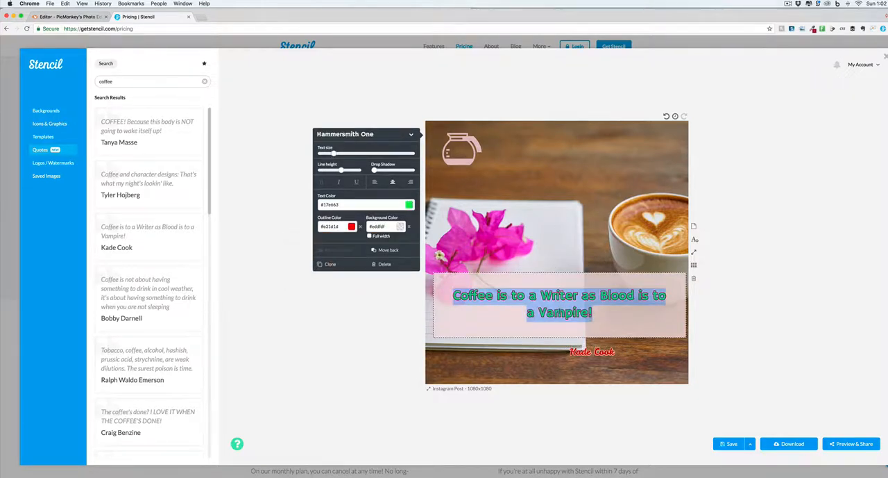
pyautogui.moveTo(375, 170); pyautogui.dragTo(394, 172)
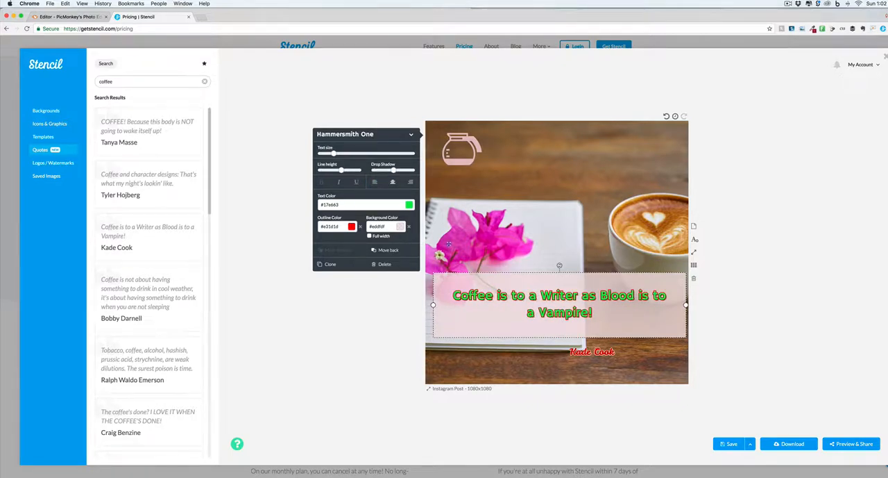
pyautogui.moveTo(335, 154); pyautogui.dragTo(354, 154)
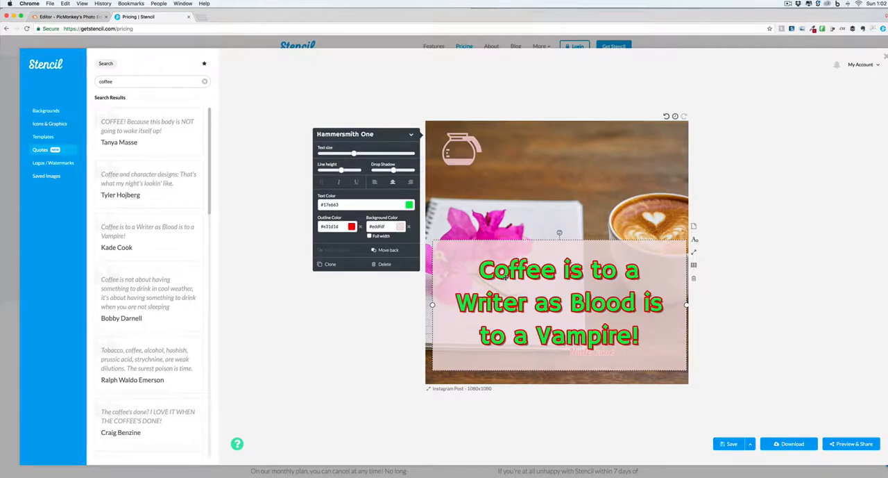
# Change the canvas to the YouTube Thumbnail size, 1280x720, and select the quote box.
pyautogui.click(452, 389)
pyautogui.scroll(-2, 512, 396)
pyautogui.scroll(-1, 513, 397)
pyautogui.click(559, 407)
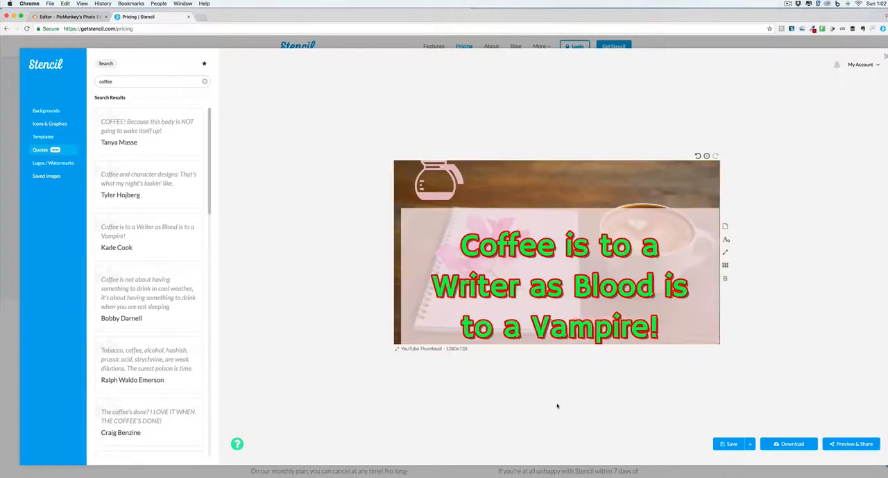
pyautogui.click(543, 257)
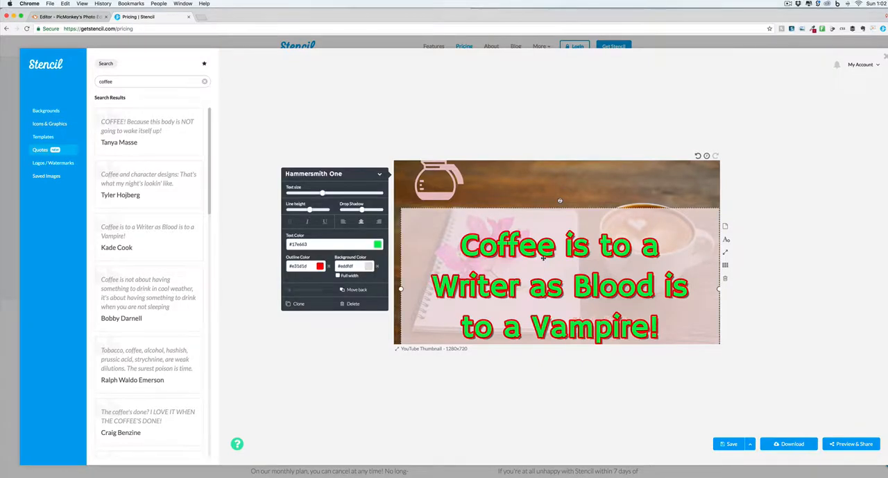
# Delete the quote box and the coffee pot icon from the thumbnail, and open the icons and graphics library.
pyautogui.press('Delete')
pyautogui.click(460, 186)
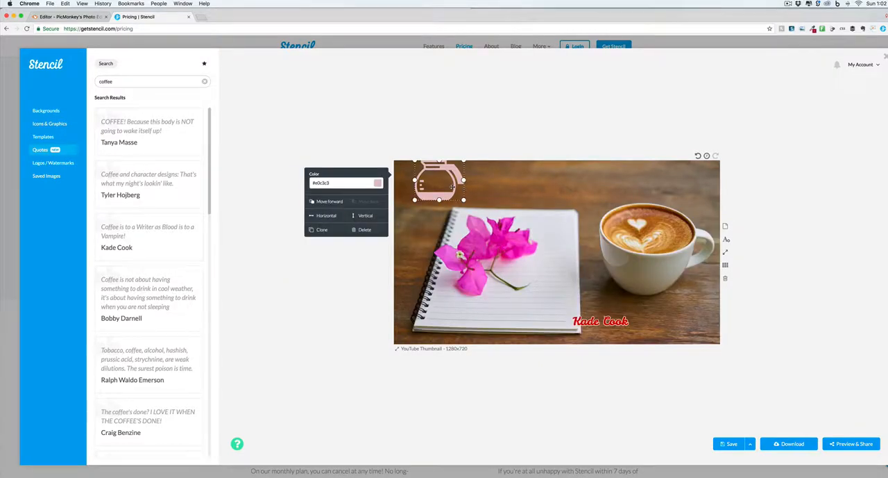
pyautogui.press('Delete')
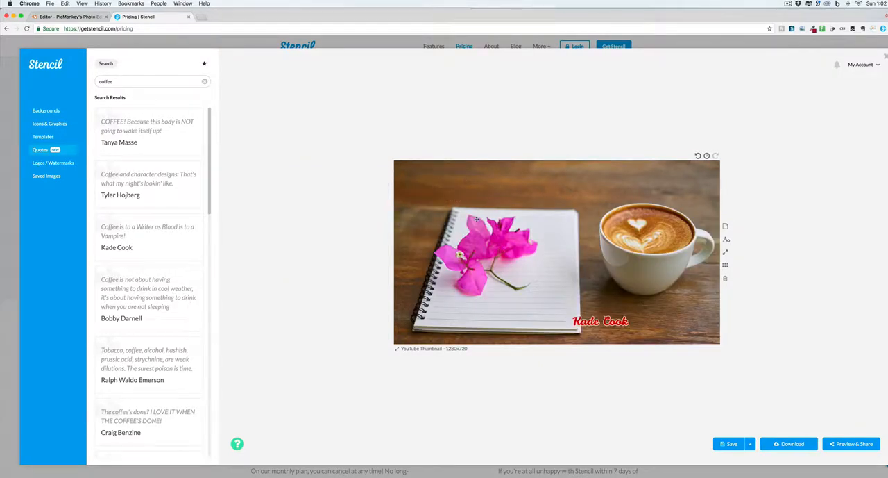
pyautogui.click(47, 123)
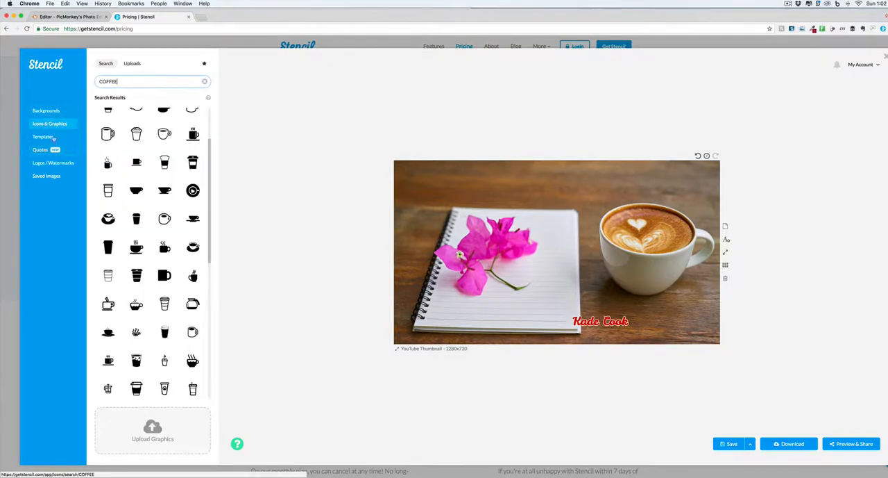
# Add the text "Youtube" to the thumbnail, enlarge it and give it a white #ffffff background.
pyautogui.click(726, 239)
pyautogui.write('Youtube')
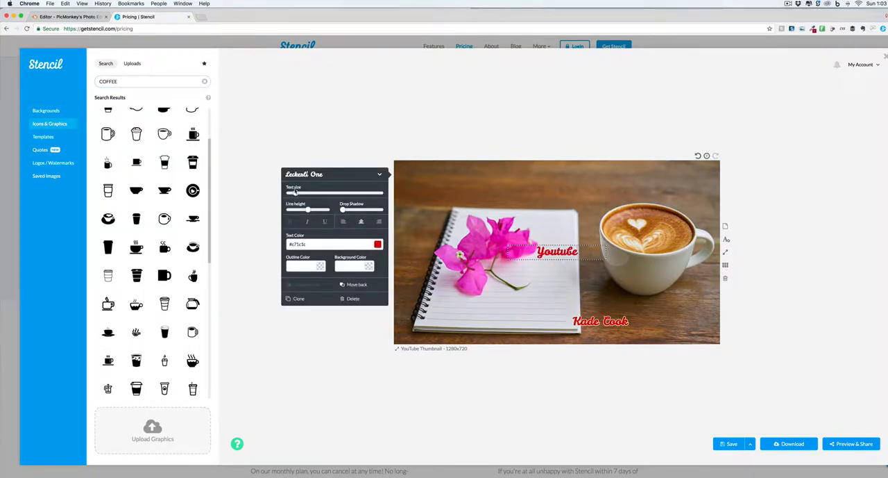
pyautogui.moveTo(295, 192); pyautogui.dragTo(310, 192)
pyautogui.click(368, 266)
pyautogui.click(305, 272)
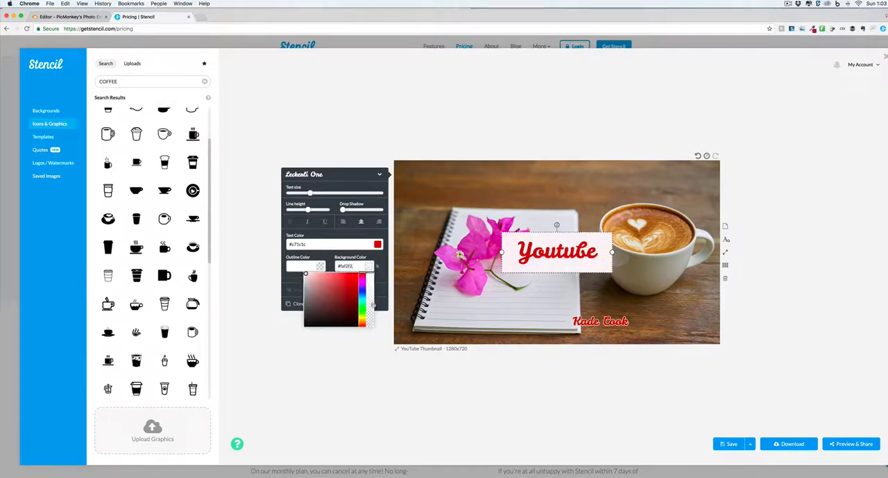
# Extend the text to "Youtube Thumbnail" on two lines with larger lettering and tighter line height, placed in the image's upper-left corner.
pyautogui.moveTo(548, 250); pyautogui.dragTo(448, 189)
pyautogui.moveTo(310, 192); pyautogui.dragTo(297, 209)
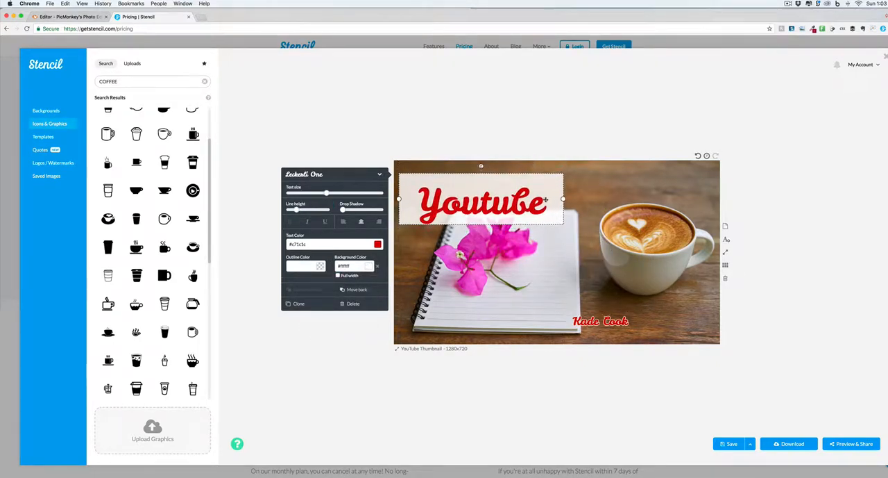
pyautogui.write('Thumbnail')
pyautogui.moveTo(522, 212); pyautogui.dragTo(536, 222)
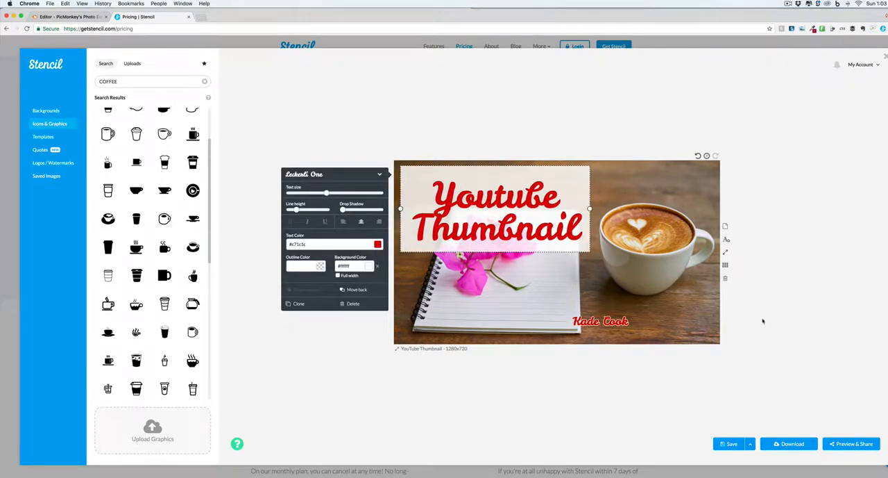
# Examine the available canvas size presets for posts, ads and headers, and the custom size options.
pyautogui.click(461, 350)
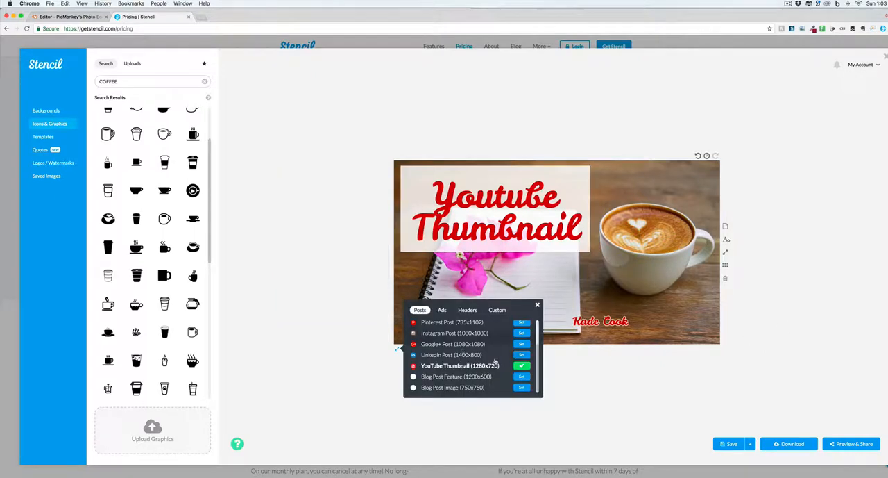
pyautogui.scroll(3, 478, 343)
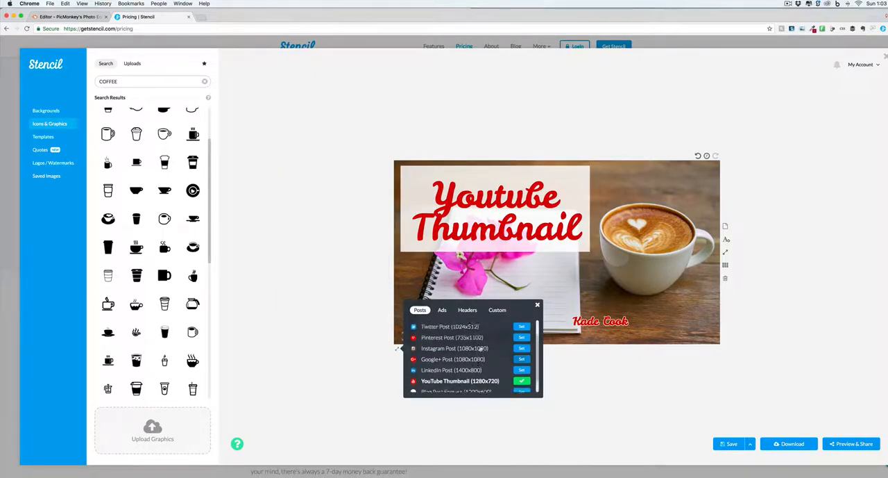
pyautogui.scroll(-3, 480, 349)
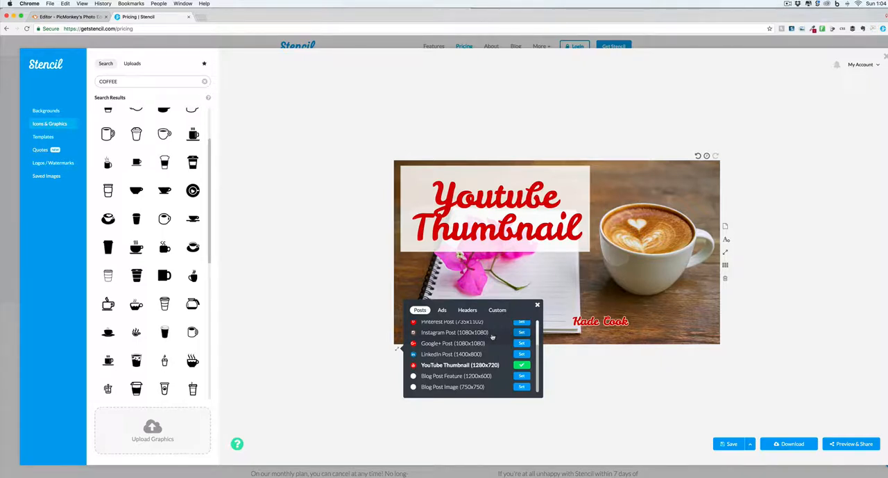
pyautogui.click(442, 310)
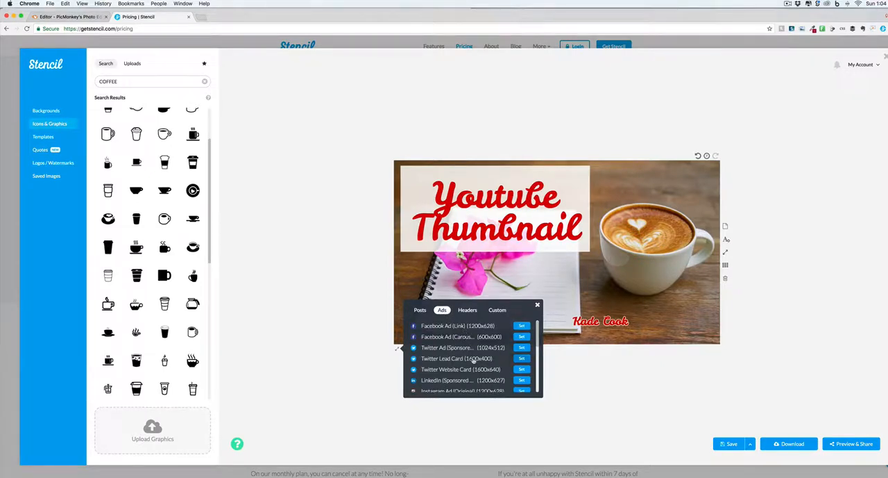
pyautogui.scroll(-3, 473, 359)
pyautogui.scroll(-5, 472, 359)
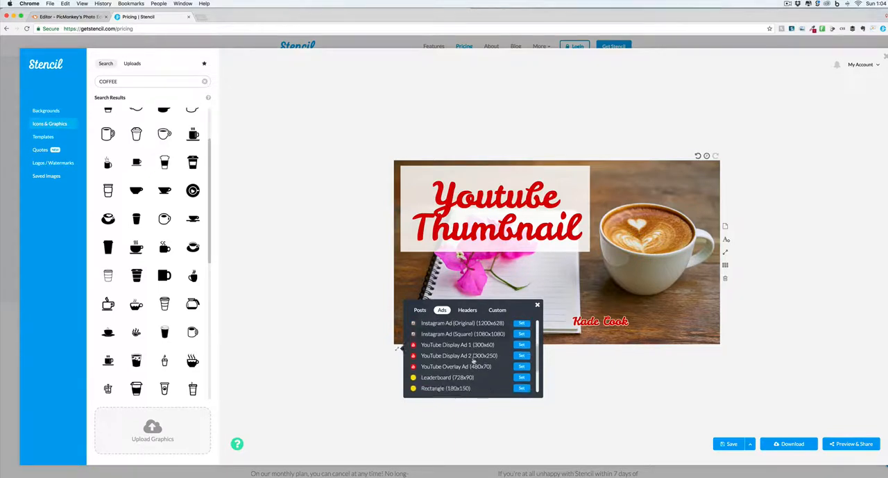
pyautogui.scroll(5, 472, 360)
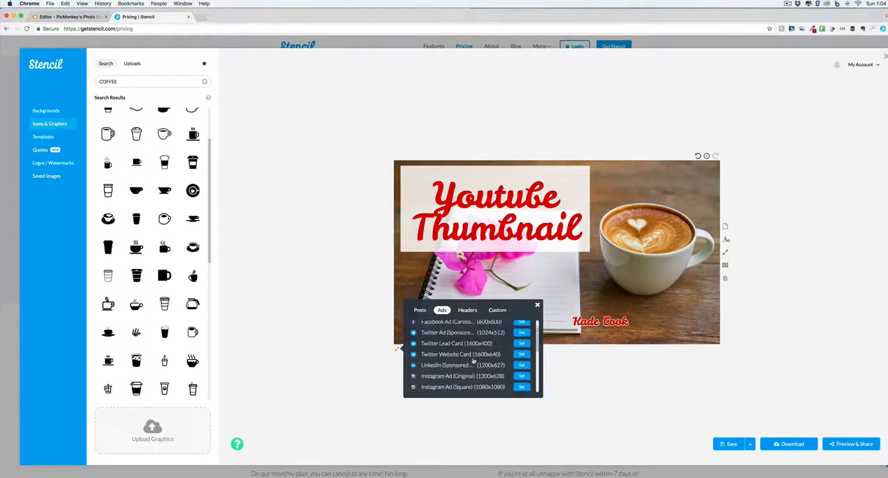
pyautogui.scroll(-5, 474, 360)
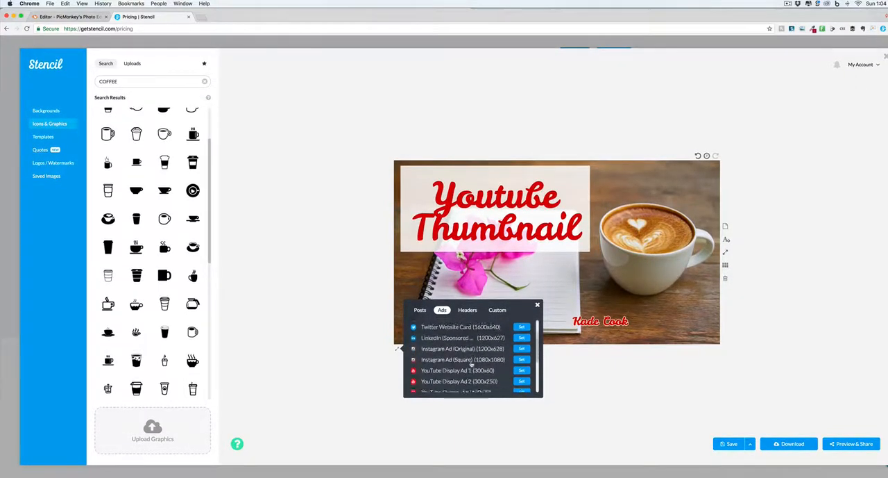
pyautogui.scroll(-2, 453, 353)
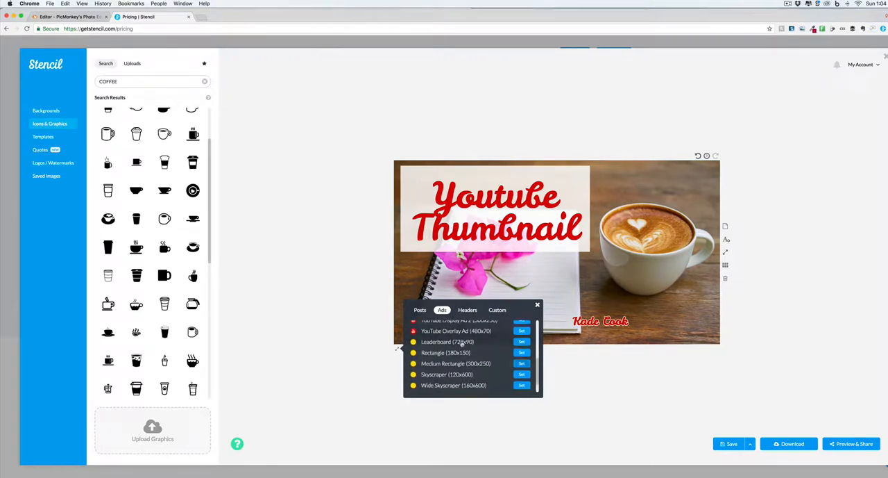
pyautogui.scroll(-3, 455, 357)
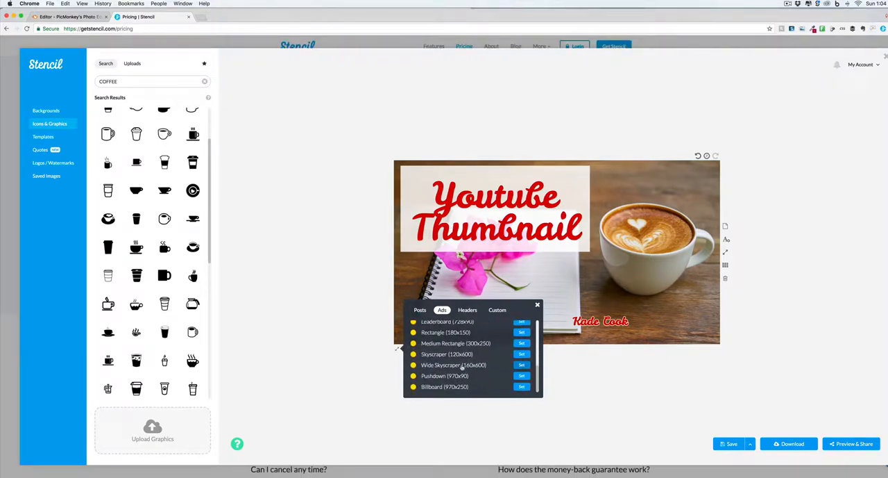
pyautogui.click(467, 310)
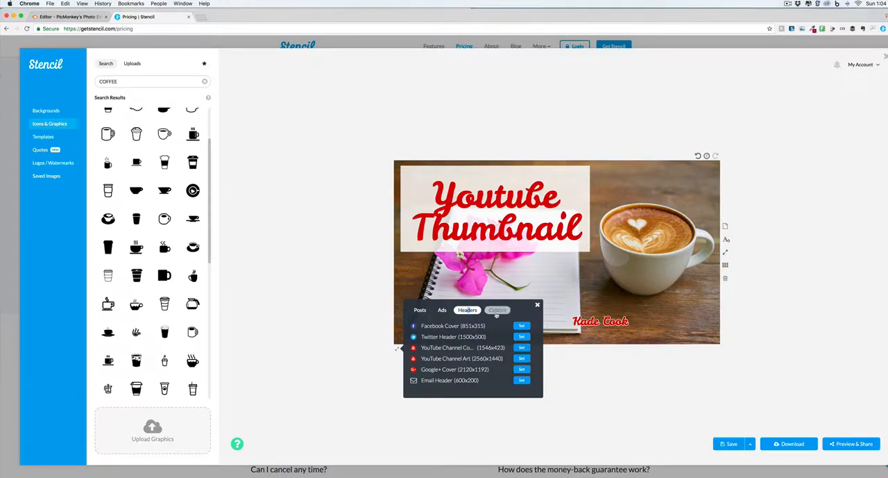
pyautogui.click(497, 310)
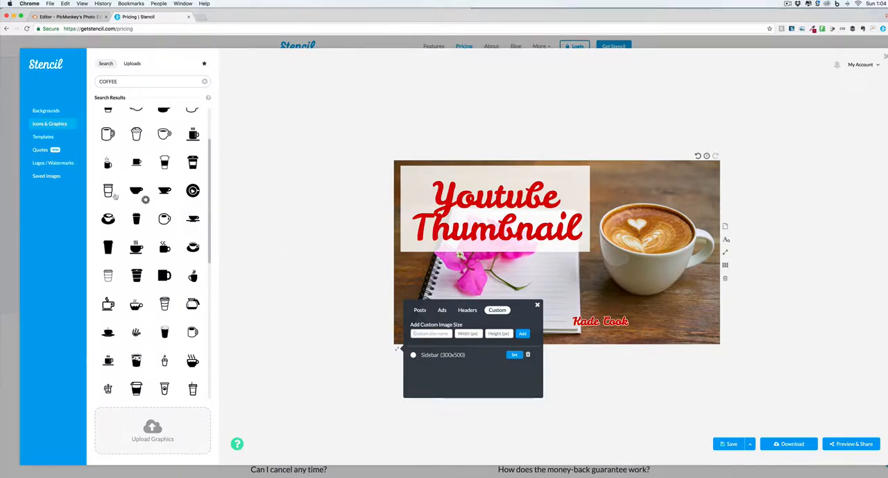
# Try the Store Help logo as a darkened watermark near the thumbnail's lower edge, and hide it again.
pyautogui.click(60, 164)
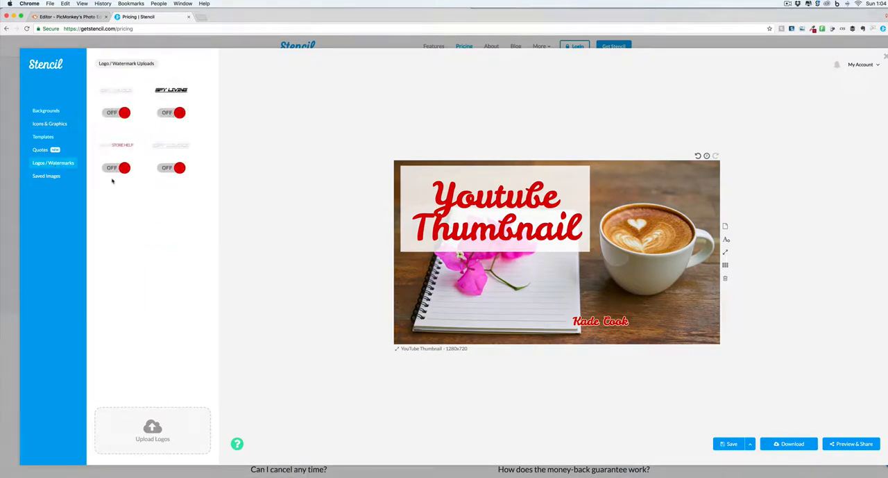
pyautogui.click(107, 169)
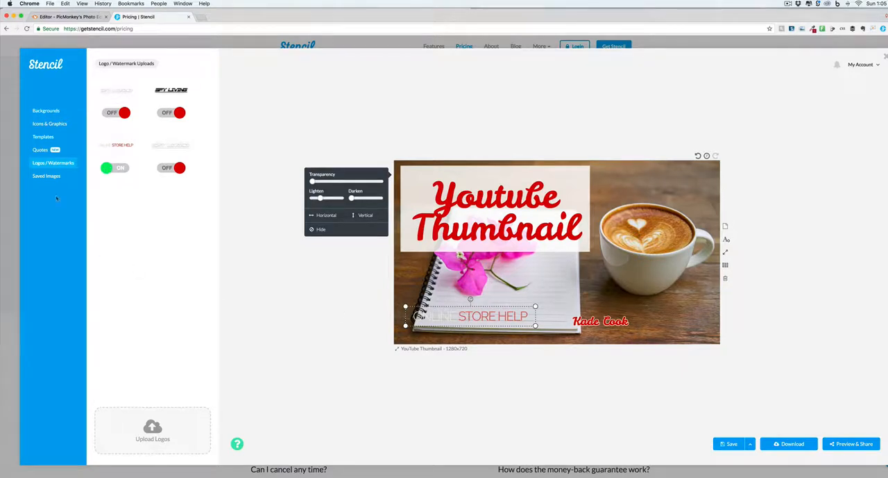
pyautogui.click(40, 149)
pyautogui.moveTo(473, 314)
pyautogui.mouseDown()
pyautogui.moveTo(525, 311)
pyautogui.moveTo(573, 189)
pyautogui.moveTo(519, 311)
pyautogui.moveTo(458, 311)
pyautogui.moveTo(465, 316)
pyautogui.mouseUp()
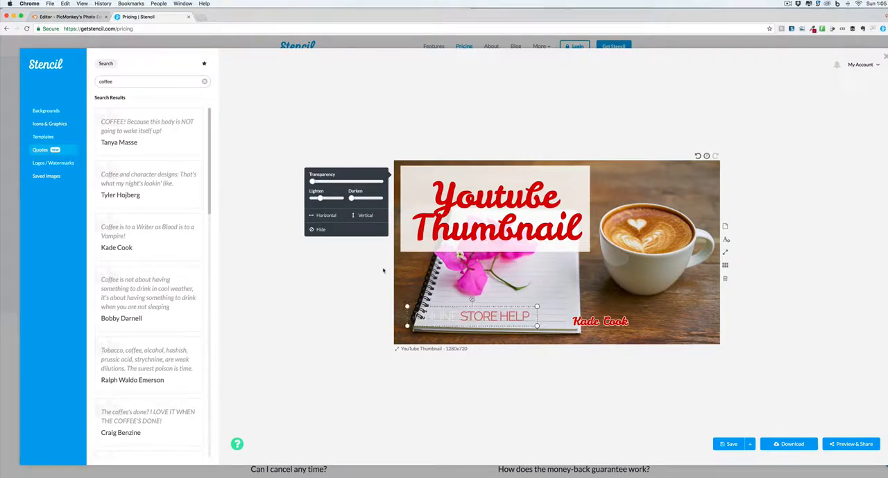
pyautogui.moveTo(351, 198); pyautogui.dragTo(368, 199)
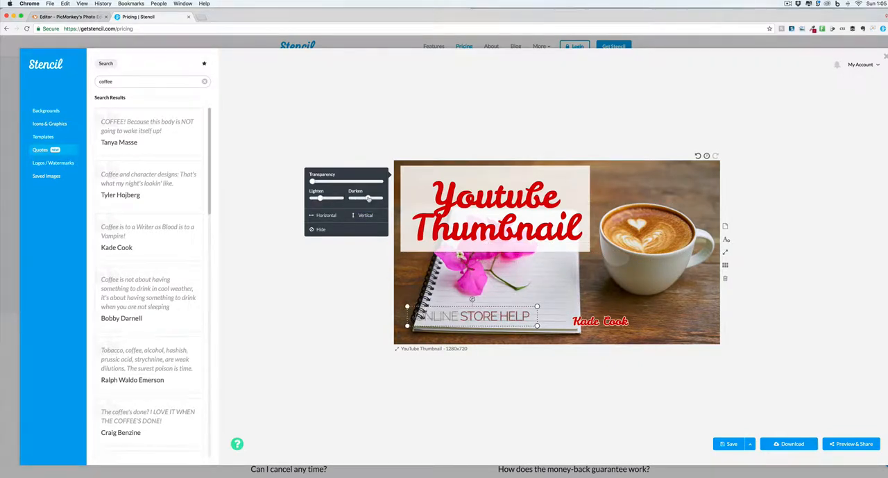
pyautogui.click(315, 229)
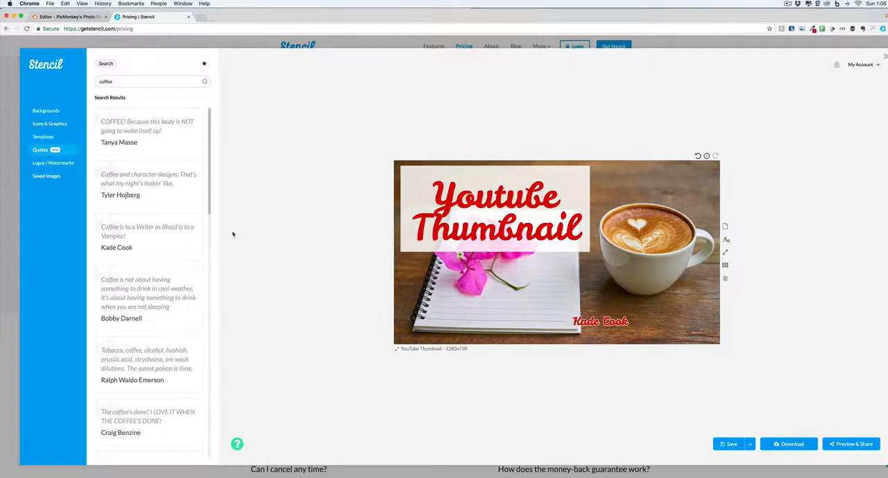
# Look through the backgrounds, icons, templates and coffee quotes libraries.
pyautogui.click(46, 111)
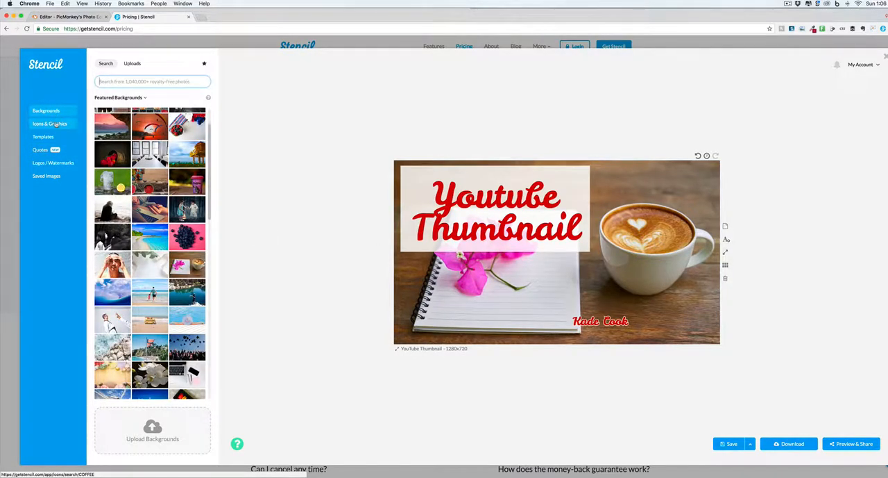
pyautogui.click(50, 123)
pyautogui.click(53, 137)
pyautogui.click(40, 150)
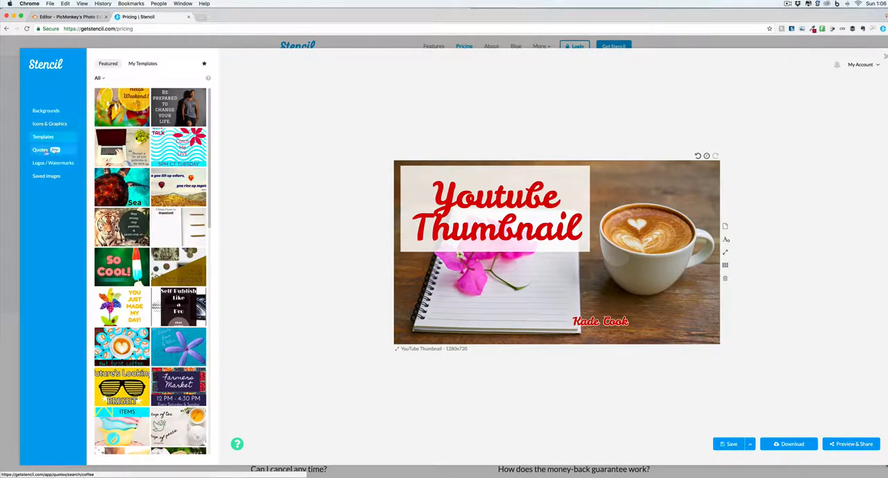
pyautogui.scroll(-3, 162, 198)
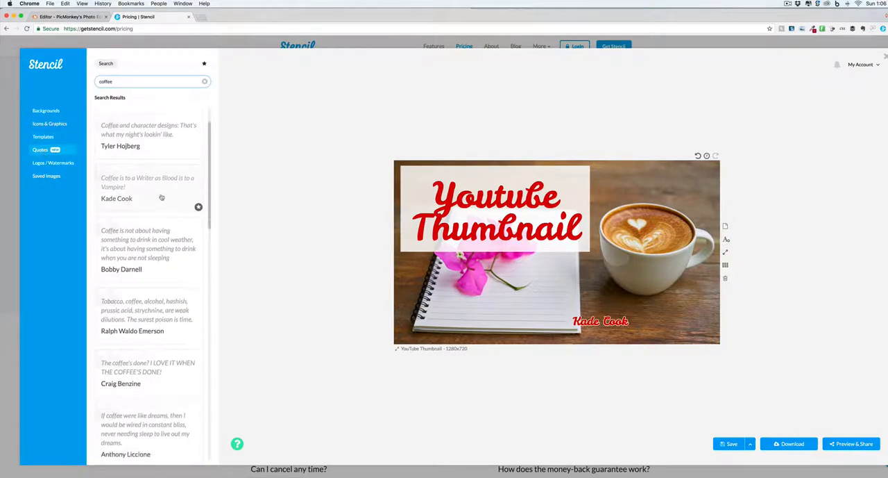
pyautogui.scroll(-3, 161, 198)
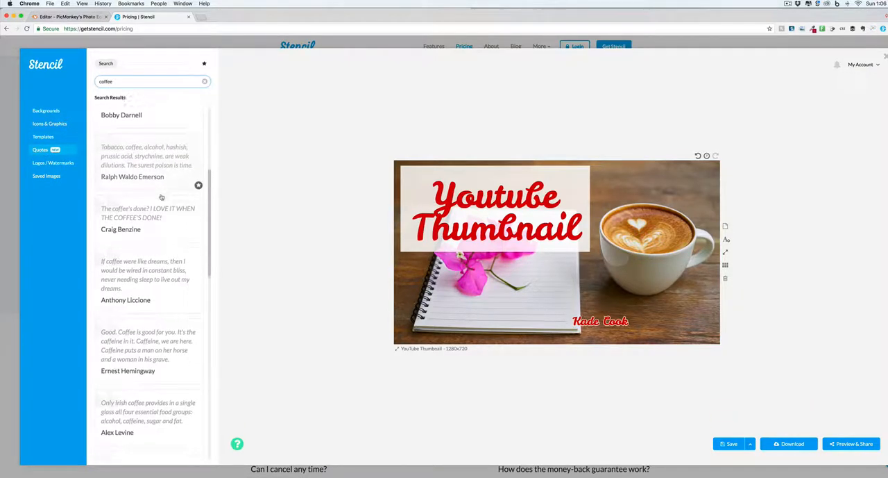